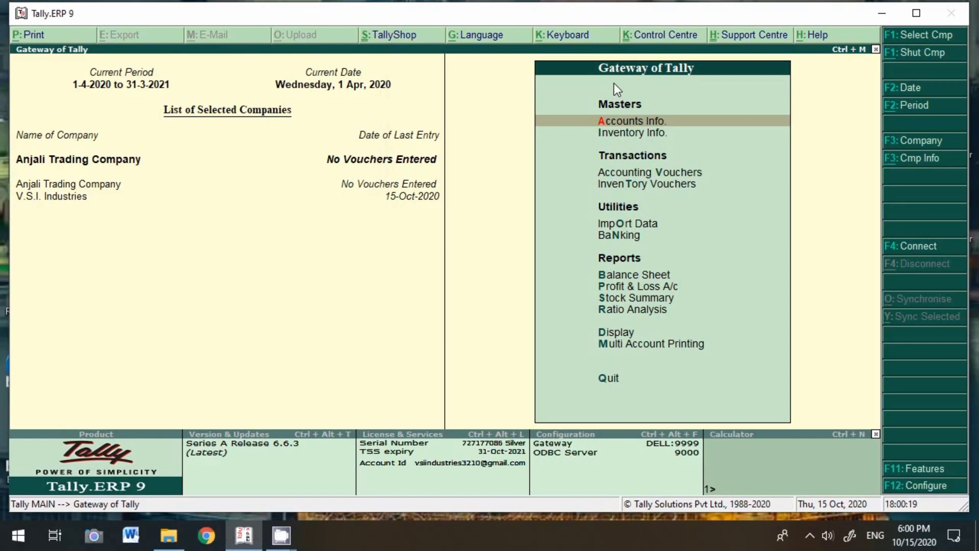
Open Company Info and choose Select Company to list the six stored companies
left_click(912, 158)
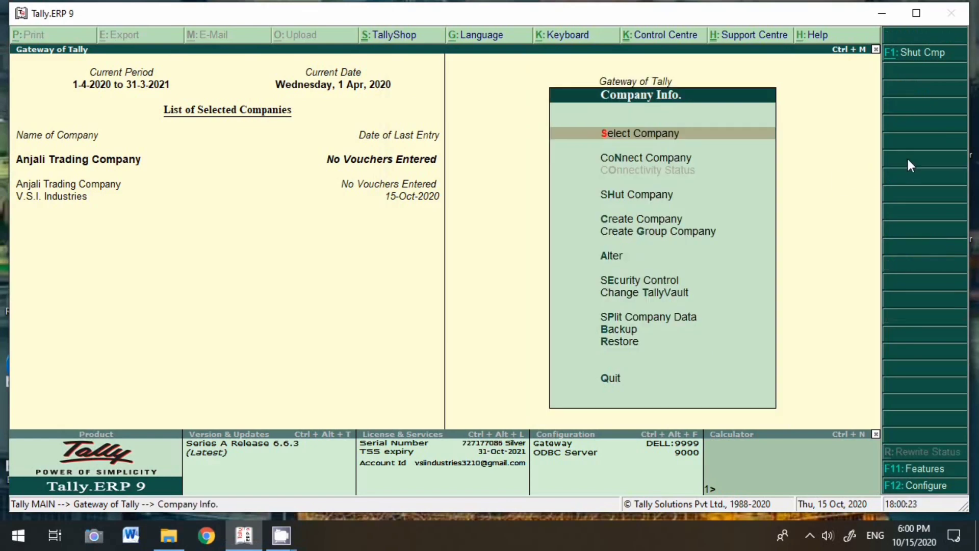
key("Return")
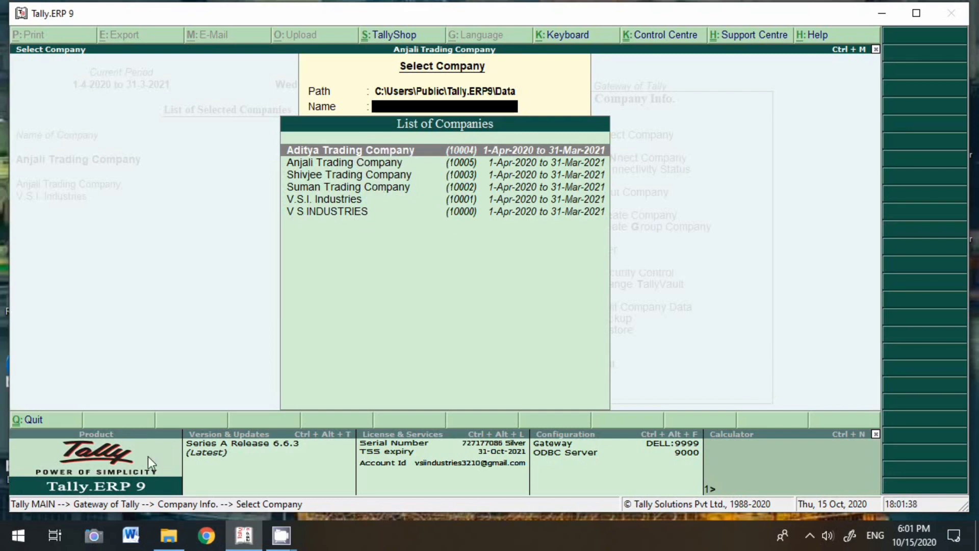
Browse File Explorer to C:\Users\Public\Tally.ERP9\Data and compare folders 10000–10005 with Tally's company list
left_click(167, 536)
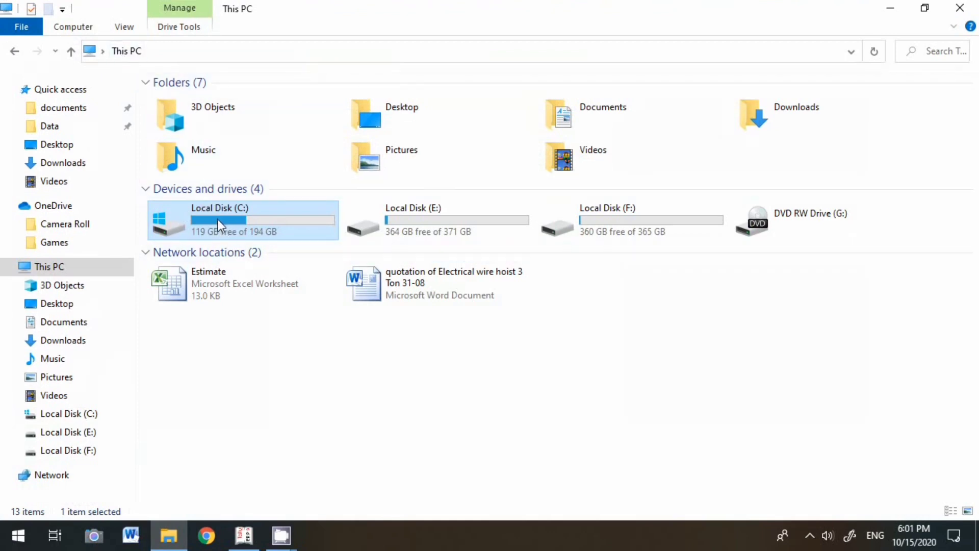
double_click(219, 218)
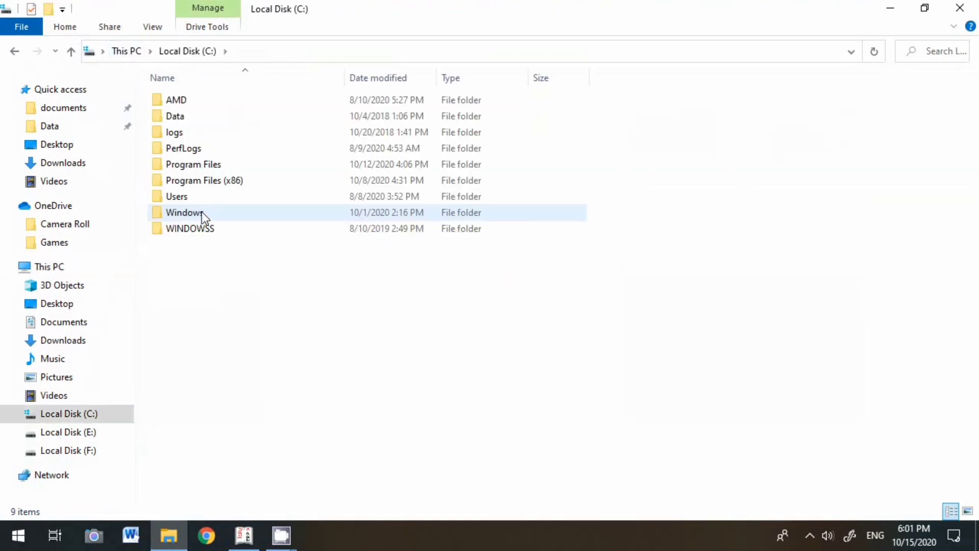
double_click(176, 199)
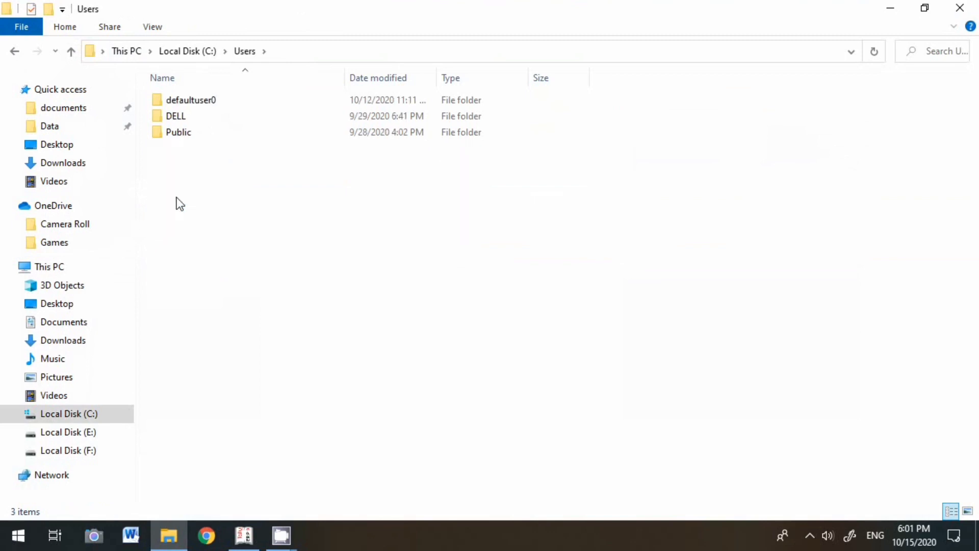
double_click(188, 134)
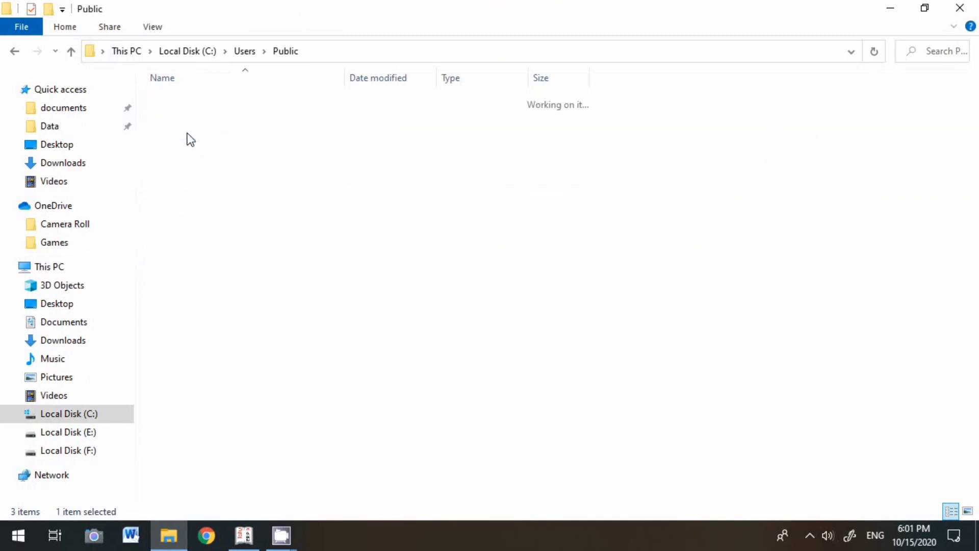
double_click(191, 195)
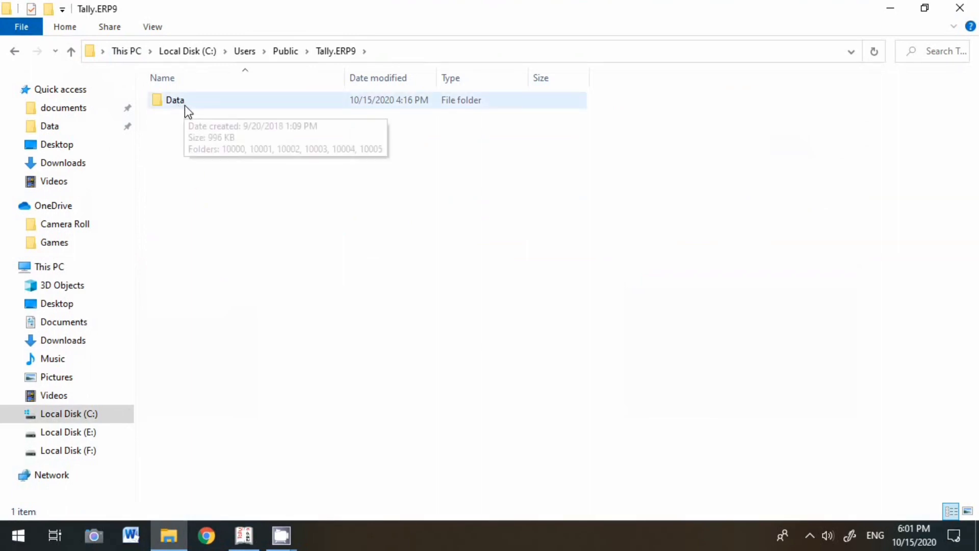
double_click(181, 105)
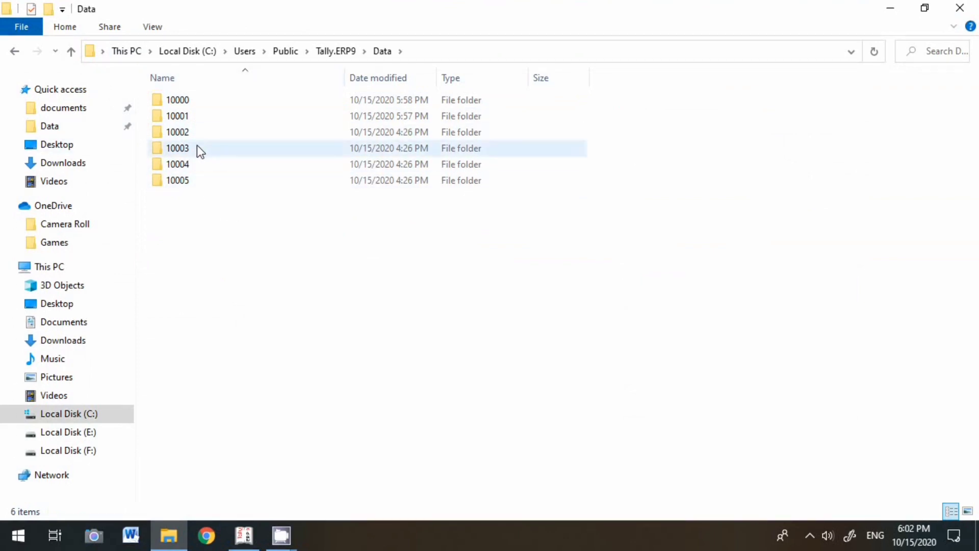
left_click(244, 535)
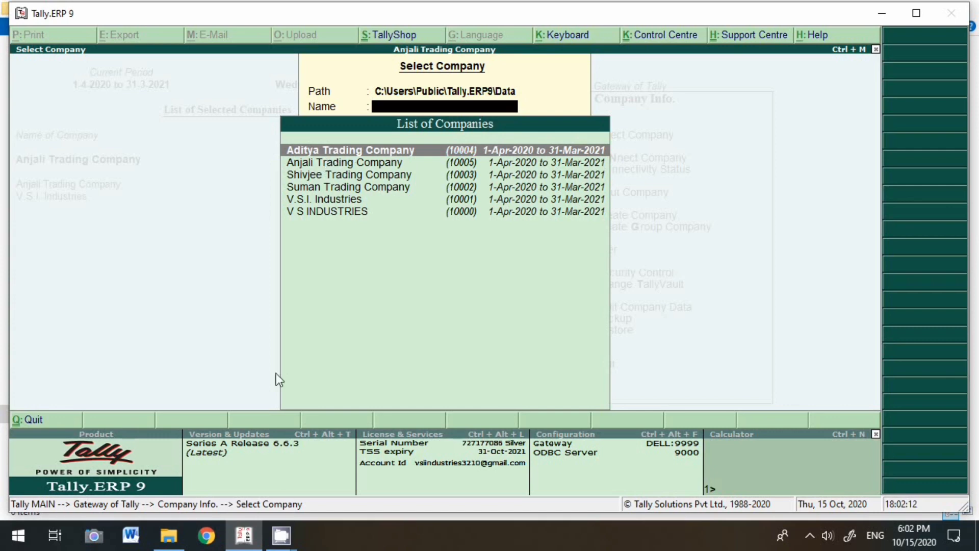
left_click(159, 540)
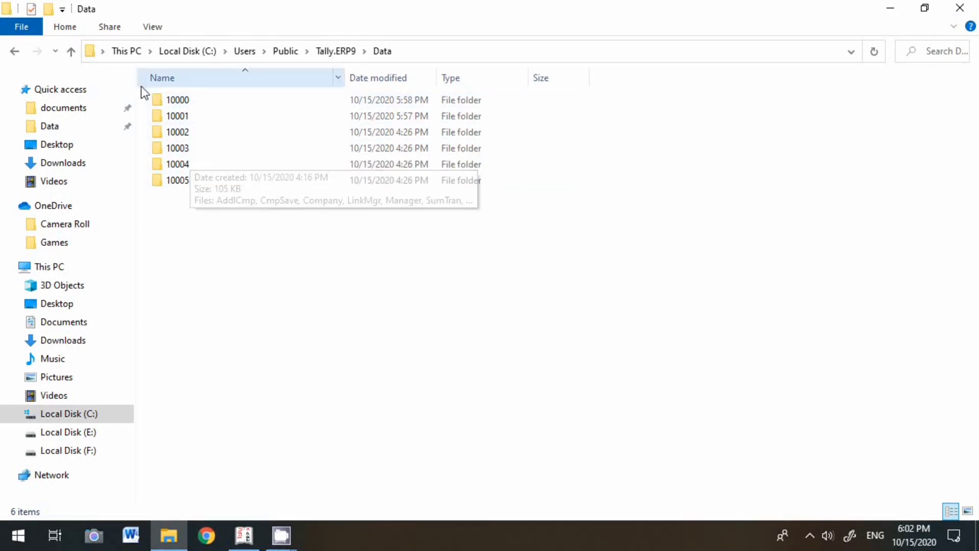
Select and copy the six company folders 10000–10005
left_click_drag(143, 91, 623, 222)
right_click(361, 132)
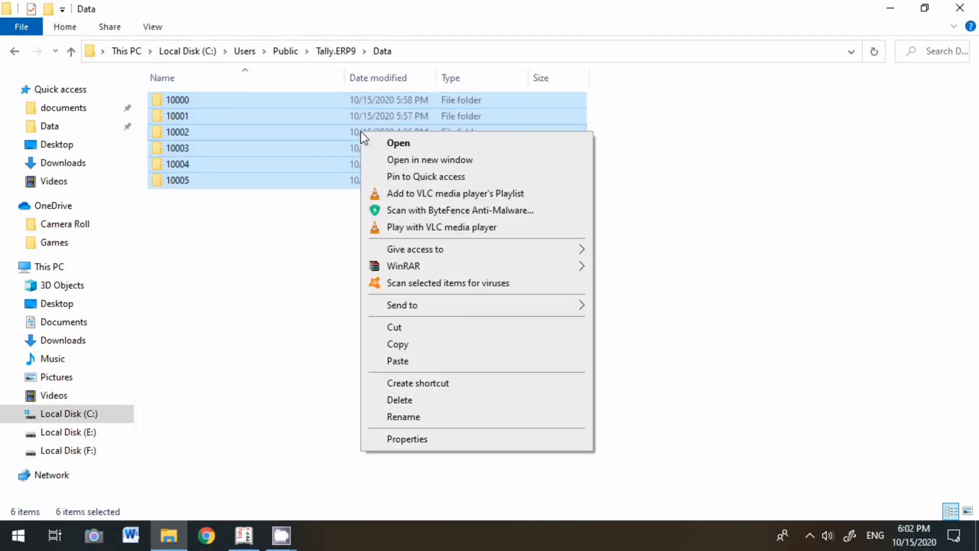
left_click(393, 341)
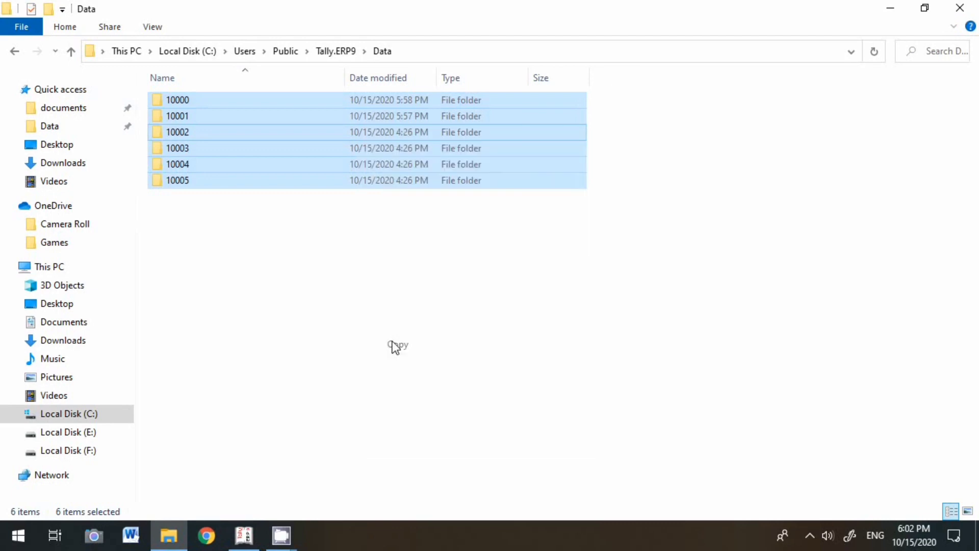
Paste the copied company folders onto Local Disk (E:)
left_click(122, 51)
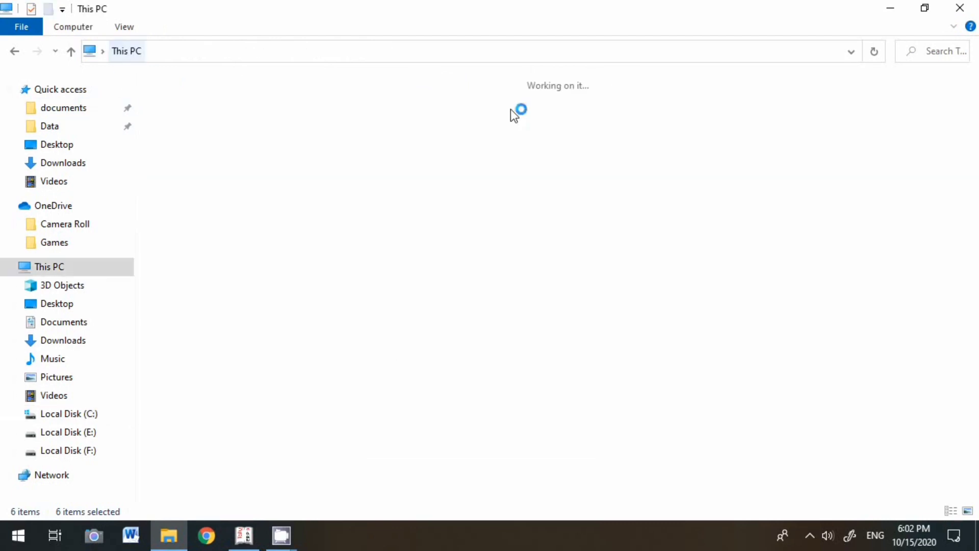
double_click(442, 215)
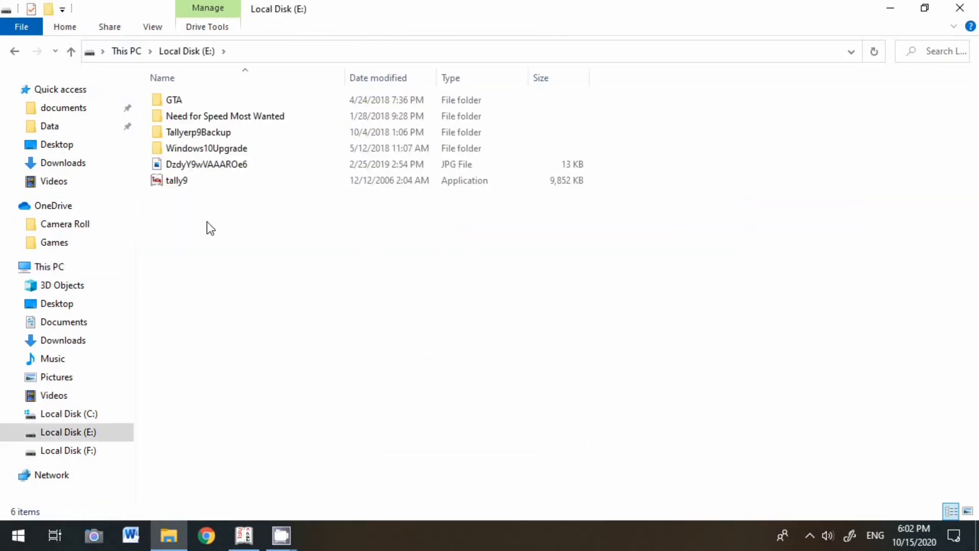
right_click(209, 228)
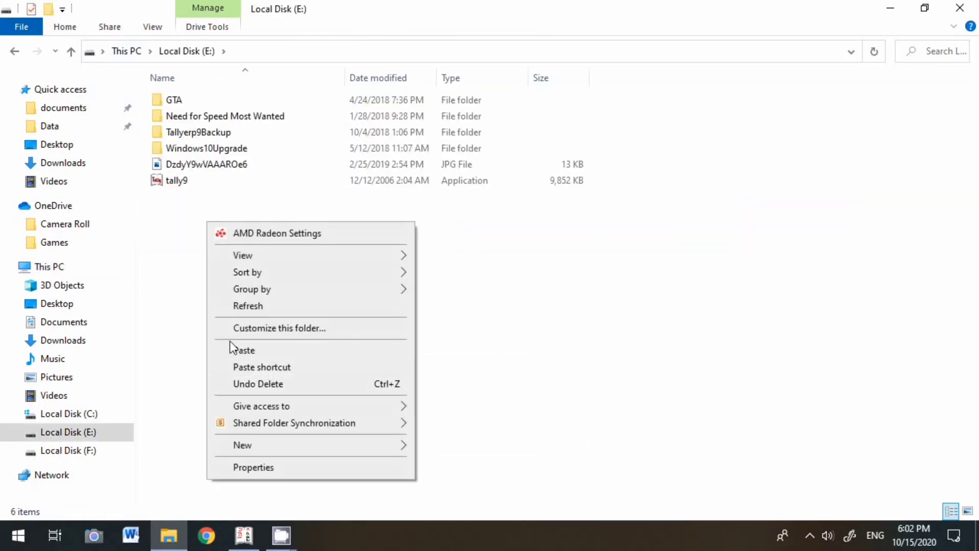
left_click(249, 349)
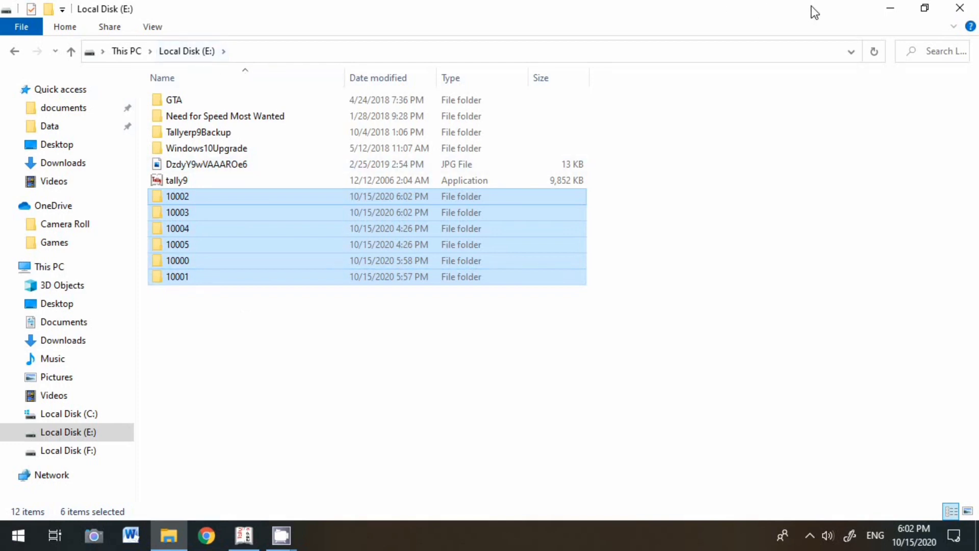
left_click(885, 10)
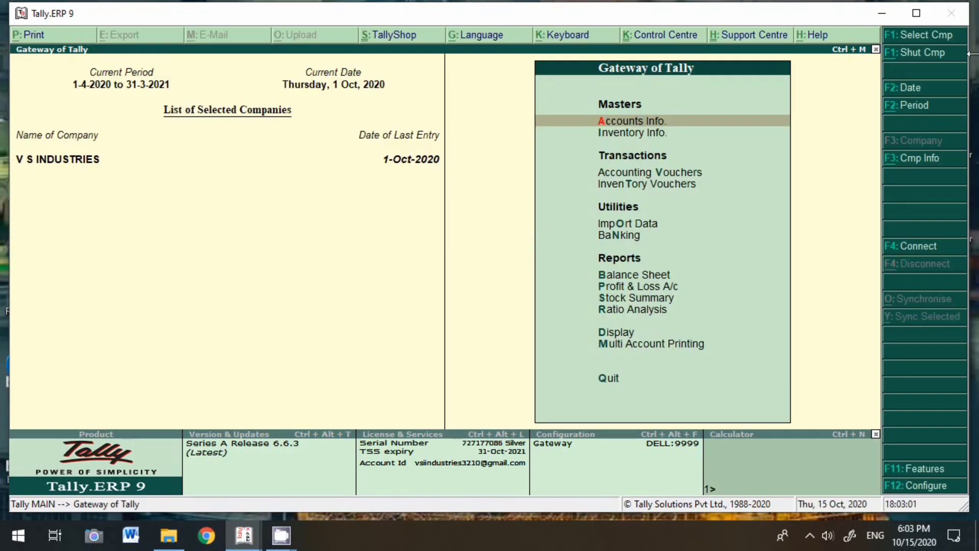
Load V.S.I. Industries in Tally from the E:\ data path
key("F1")
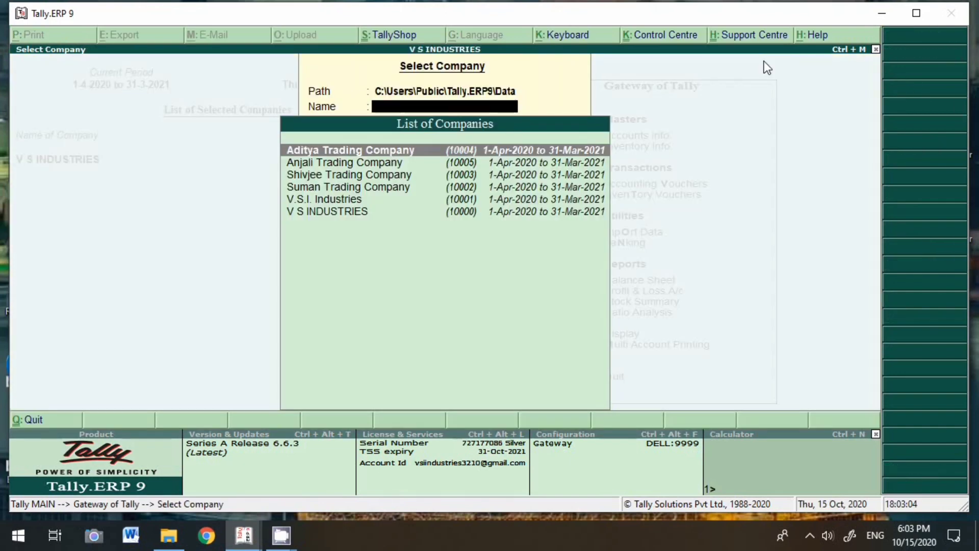
key("BackSpace")
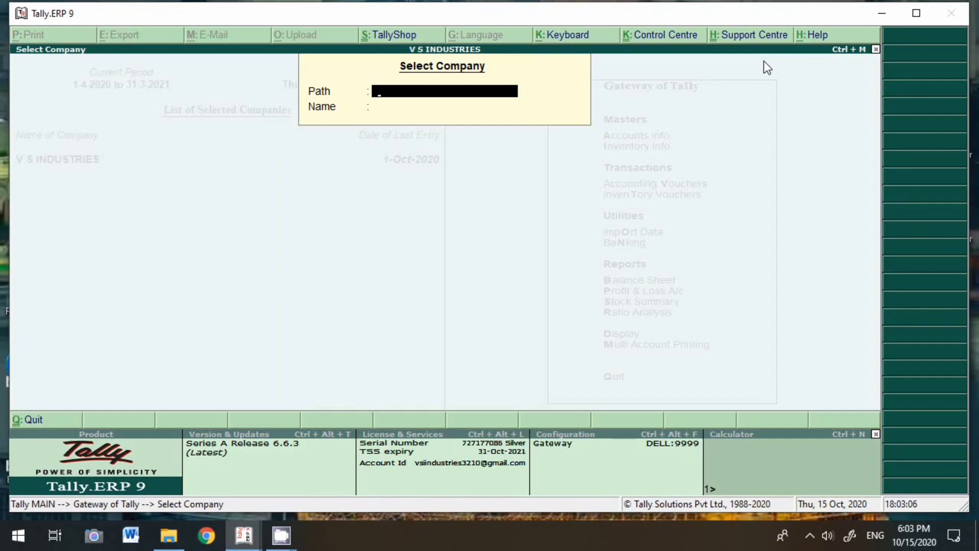
type("E")
key("BackSpace")
type("E:\\")
key("Return")
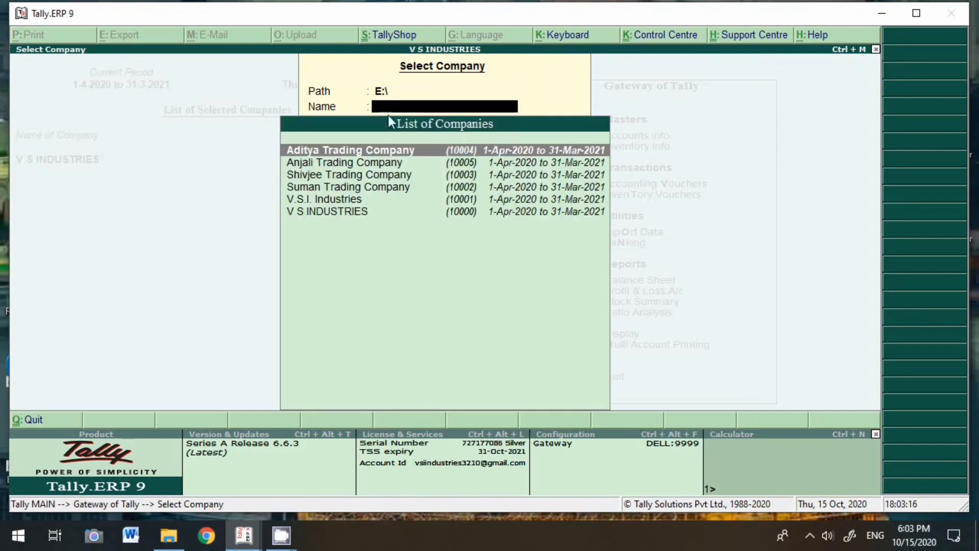
left_click(355, 201)
left_click(355, 203)
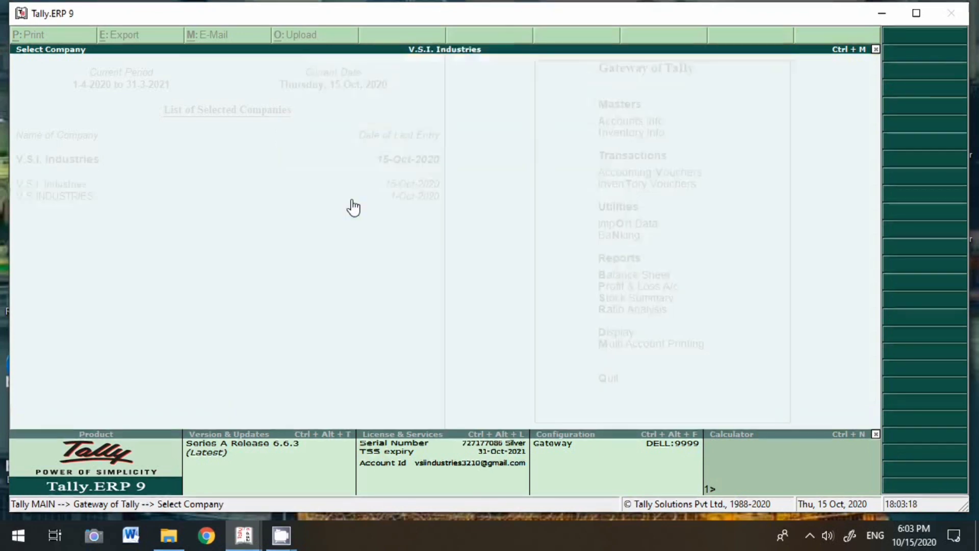
View the Statistics report and the October Sales register, then back out toward Gateway
key("d")
key("s")
key("s")
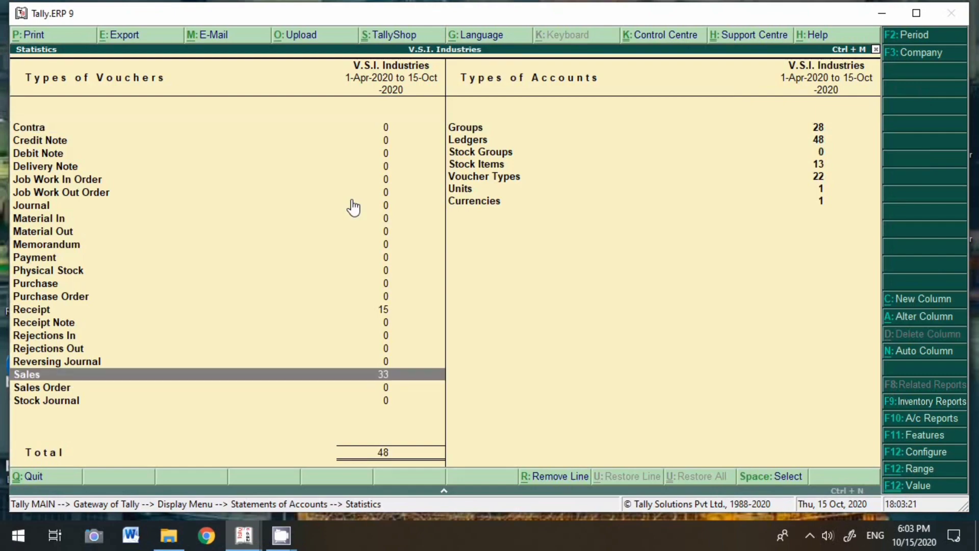
key("Return")
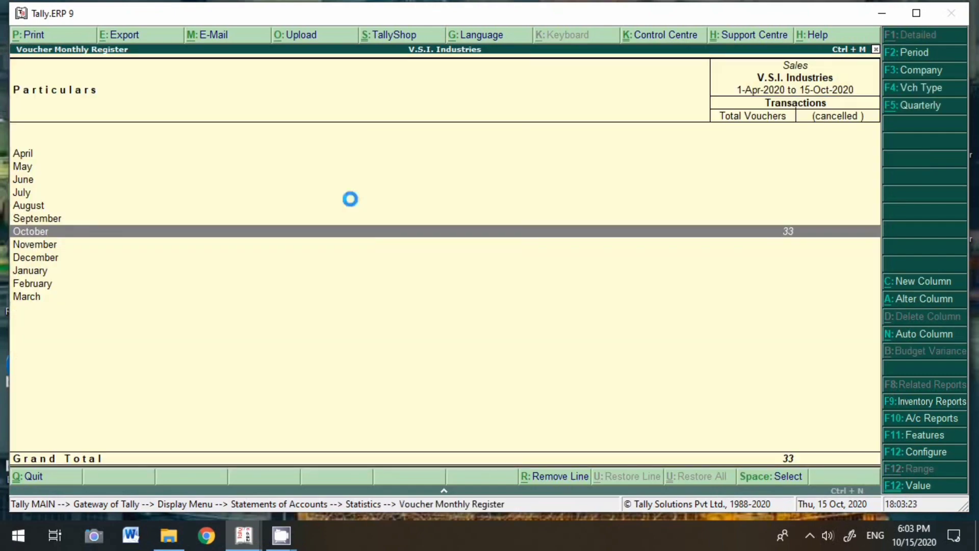
key("Return")
key("Escape")
key("Escape")
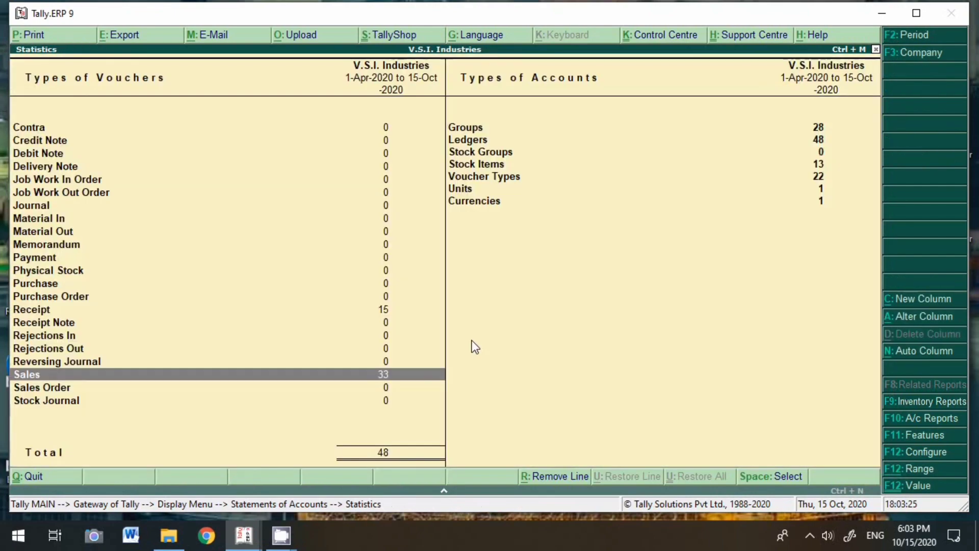
key("Escape")
key("Escape")
key("Escape")
key("Escape")
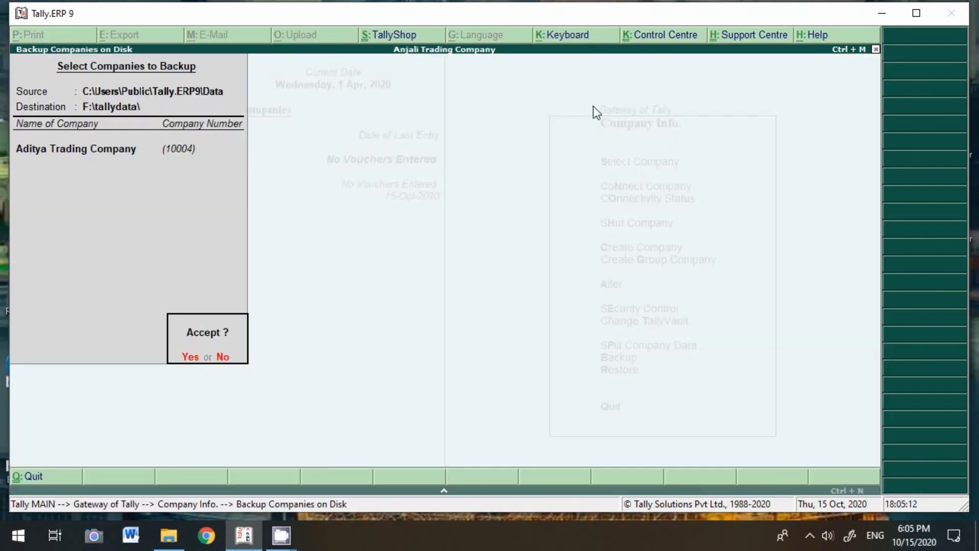
Return to the Company Info menu and pause the screen recording
key("Return")
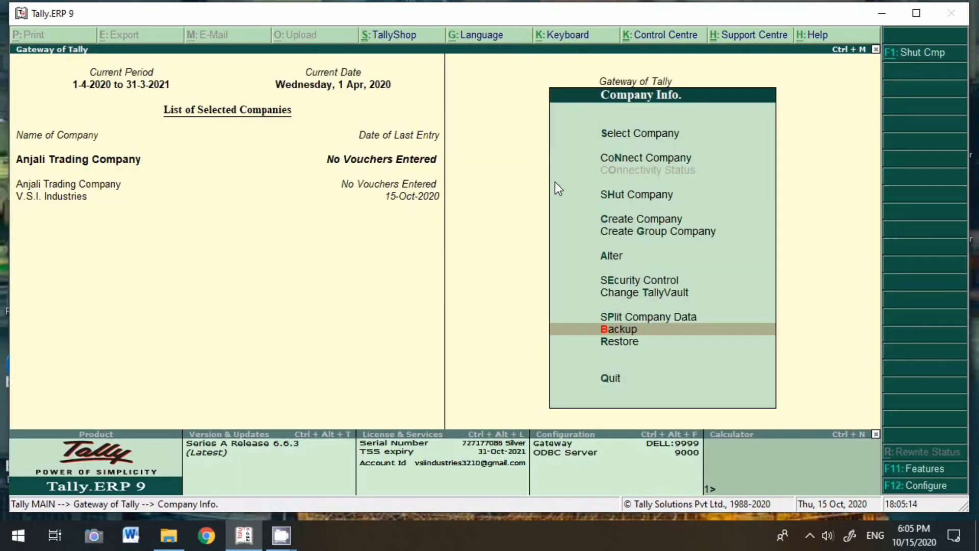
left_click(810, 533)
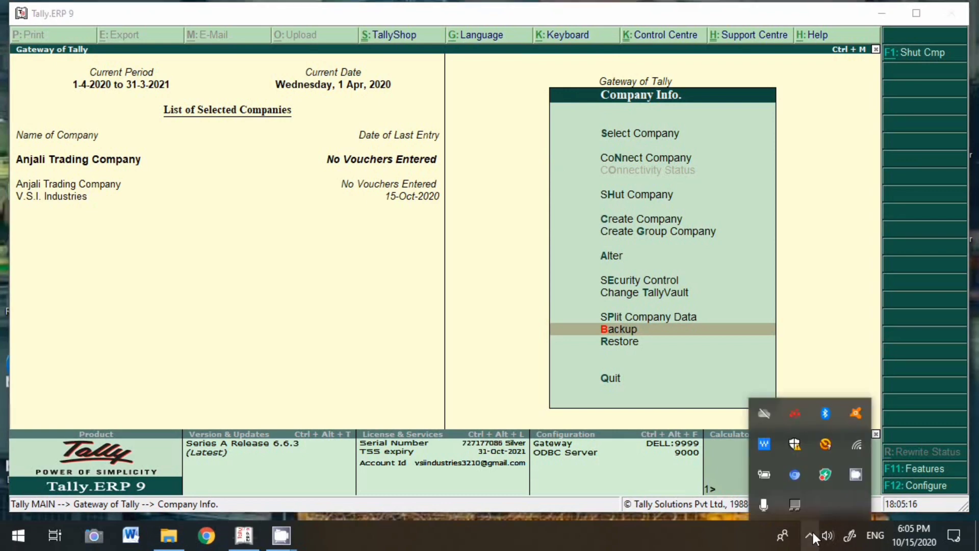
right_click(856, 474)
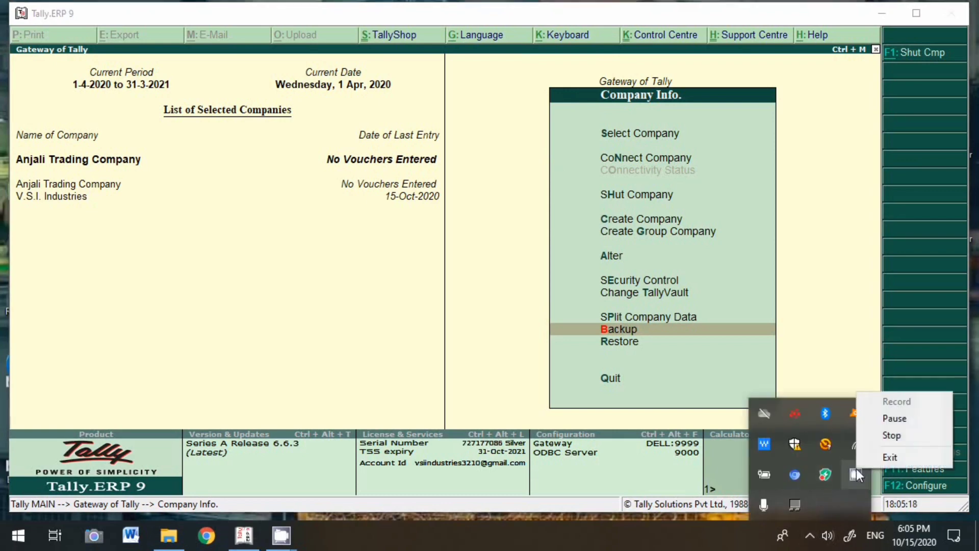
left_click(900, 419)
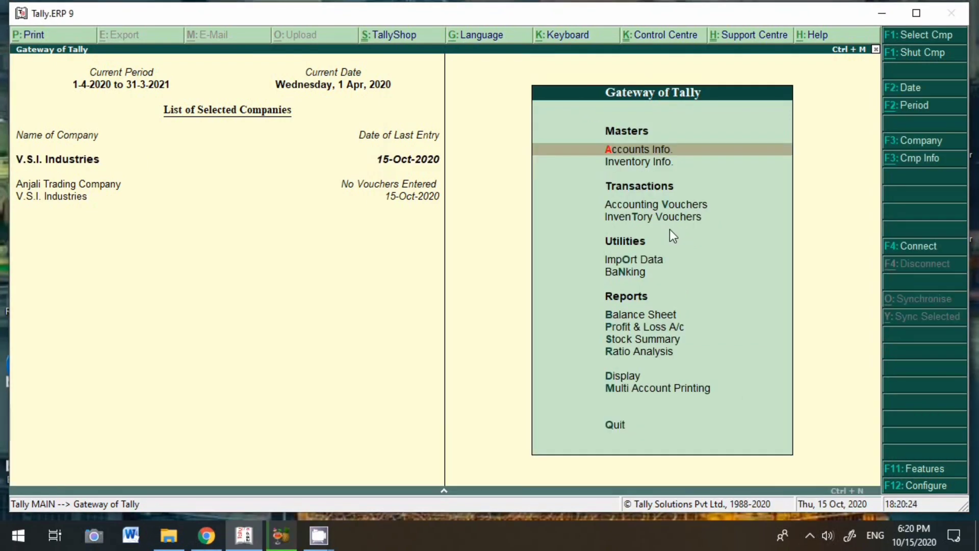
Start a company backup with destination path F:\tallydata\
left_click(919, 159)
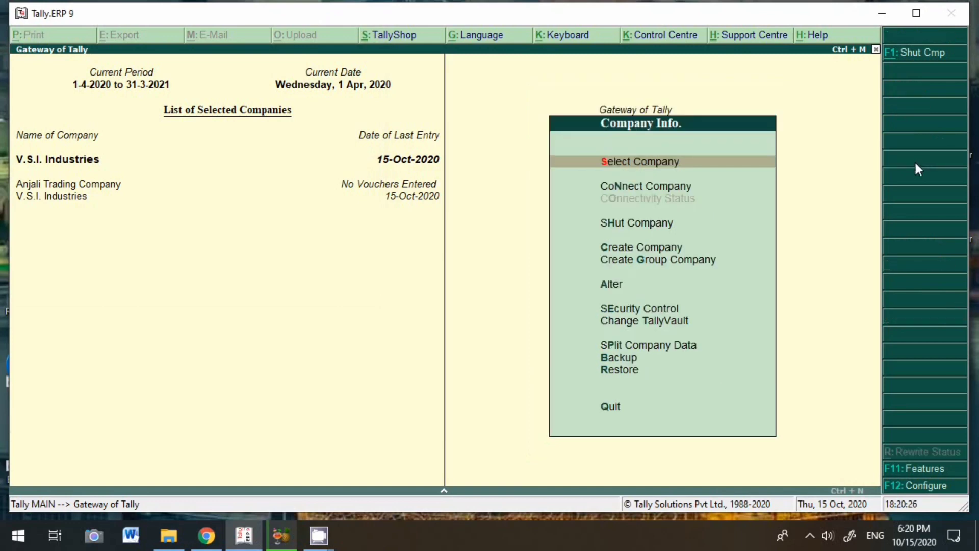
left_click(631, 361)
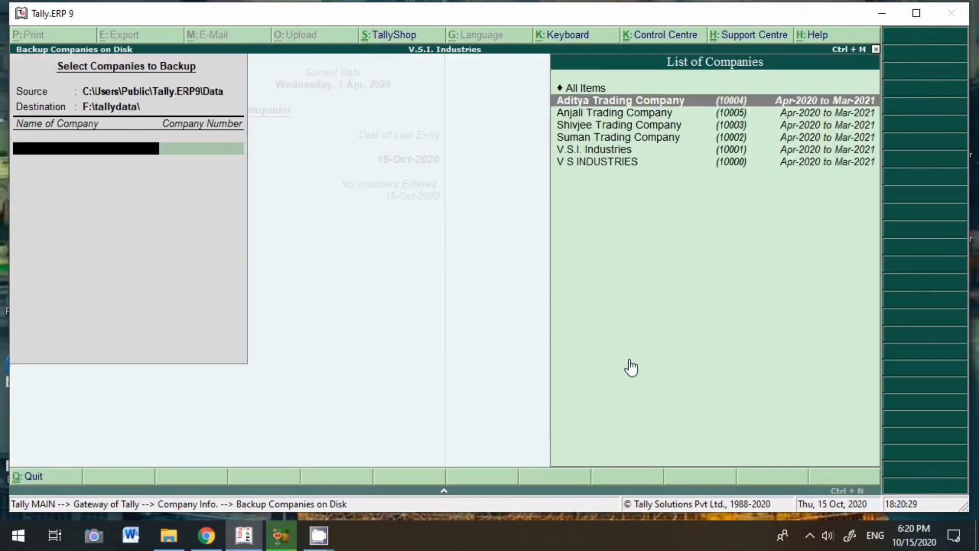
key("BackSpace")
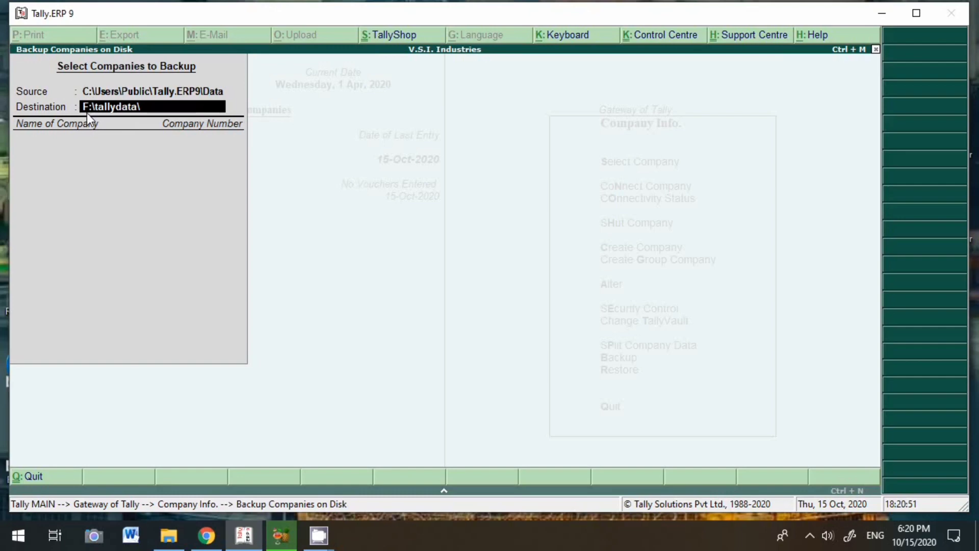
key("BackSpace")
key("BackSpace")
key("BackSpace")
key("BackSpace")
key("BackSpace")
key("BackSpace")
key("BackSpace")
key("BackSpace")
key("BackSpace")
key("BackSpace")
key("BackSpace")
key("BackSpace")
key("BackSpace")
type("F:")
key("BackSpace")
key("BackSpace")
type("F:\\tallydata\\")
key("Return")
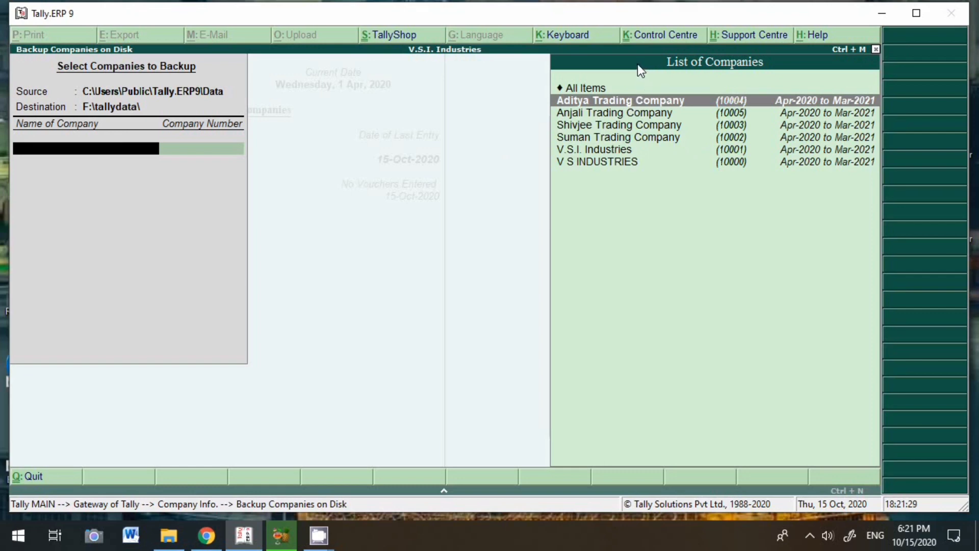
Back up Aditya Trading Company, overwriting its existing backup file
left_click(665, 104)
key("Up")
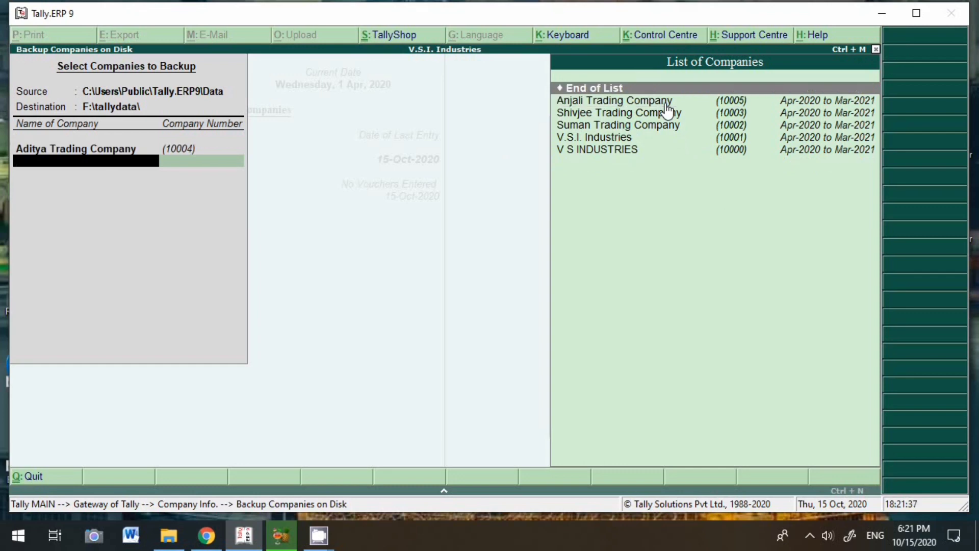
key("Return")
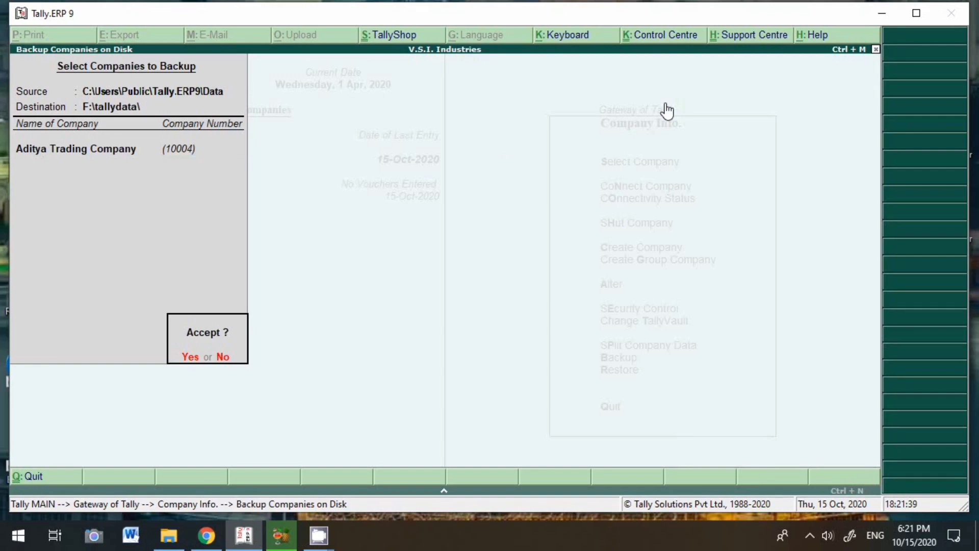
key("Return")
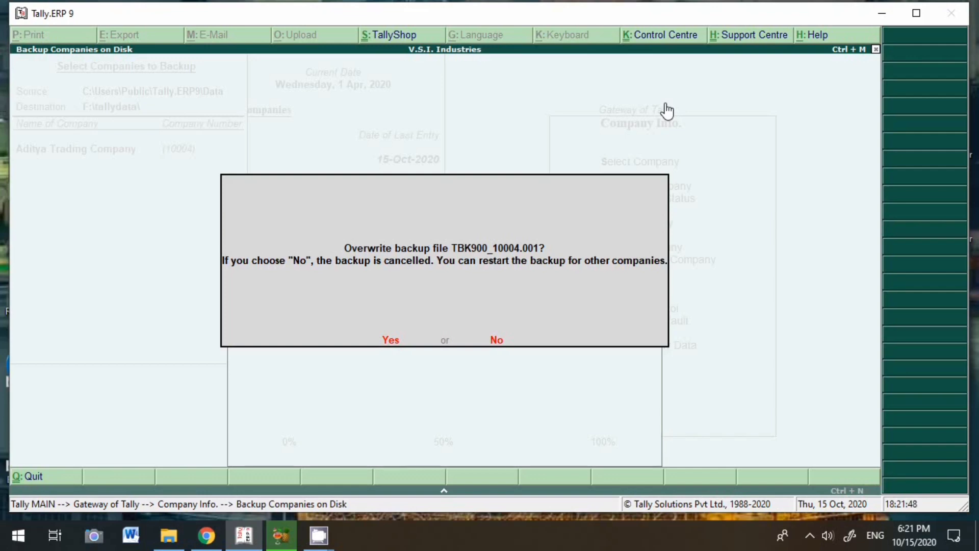
key("y")
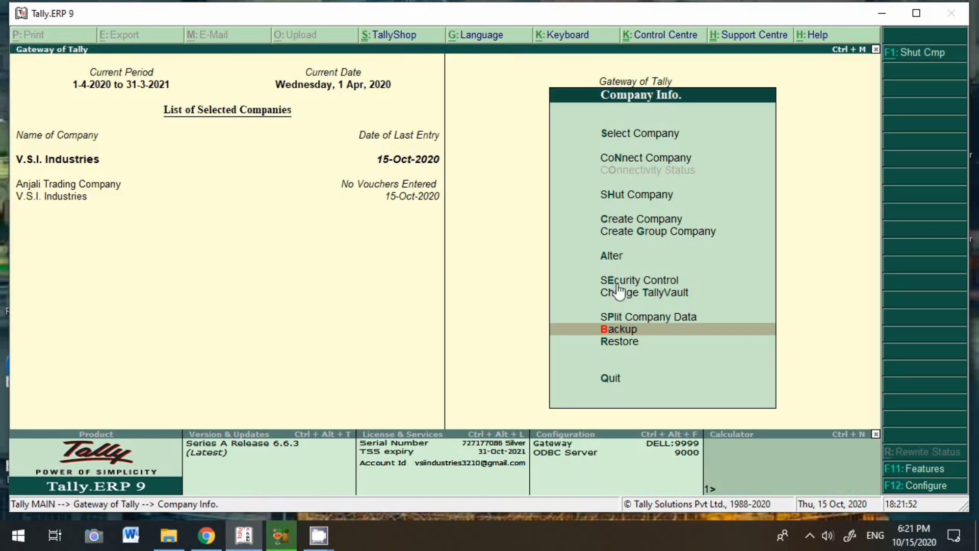
left_click(628, 351)
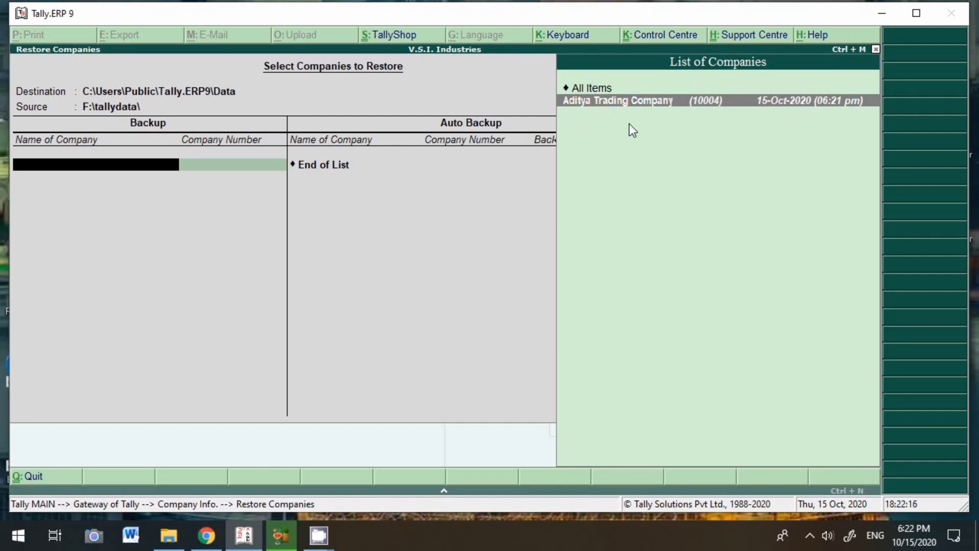
Restore Aditya Trading Company (10004) from F:\tallydata\, agreeing to overwrite the existing company
key("Return")
key("Return")
key("y")
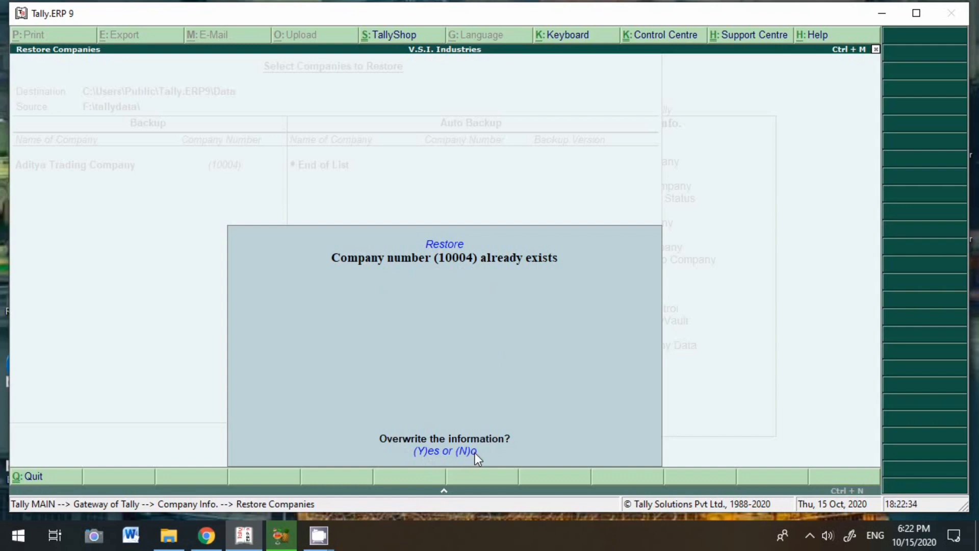
key("y")
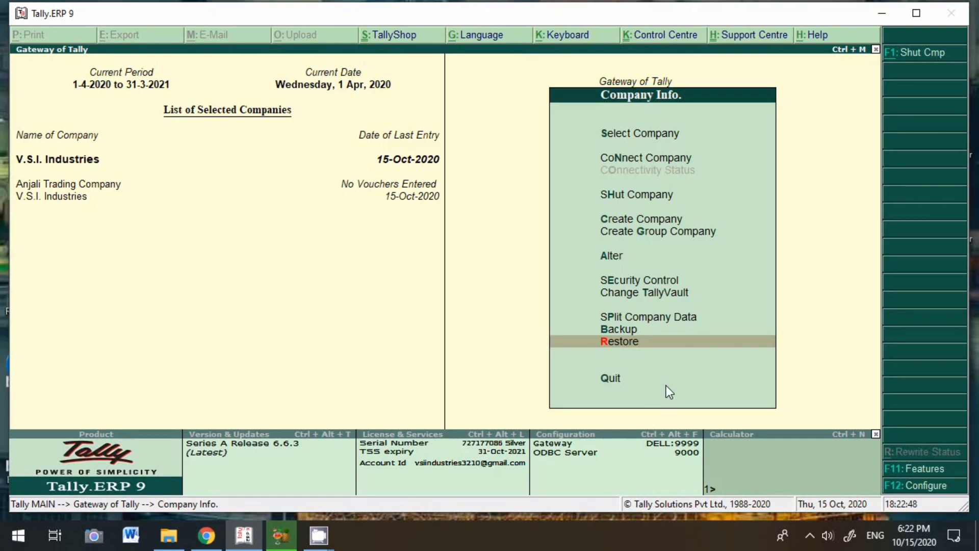
Back up Aditya, Anjali, Shivjee, Suman, V.S.I. Industries and V S INDUSTRIES, overwriting old backups
key("Up")
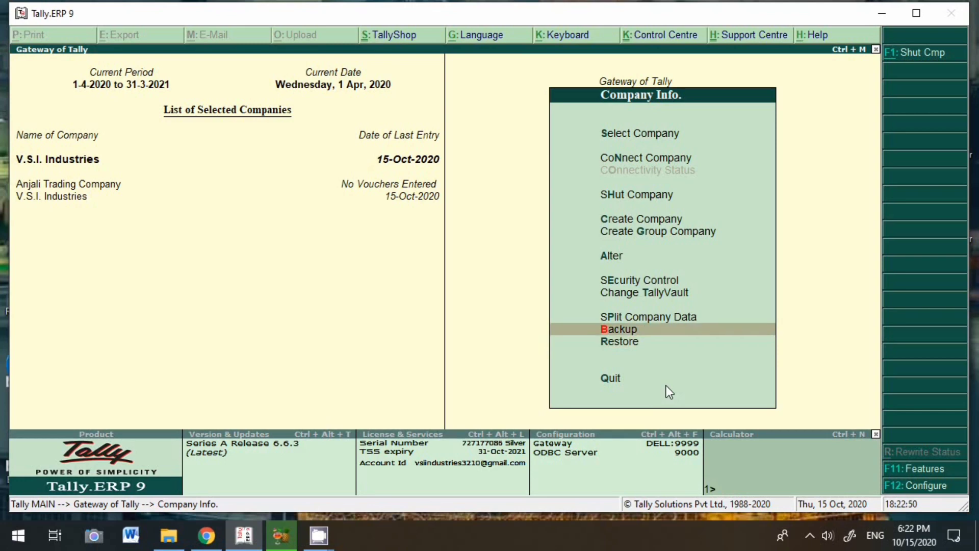
key("Return")
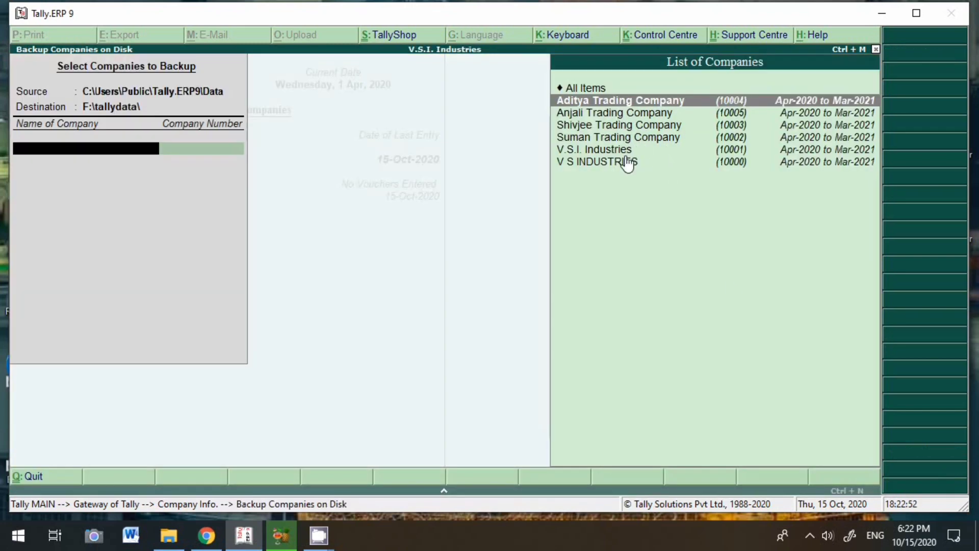
key("Down")
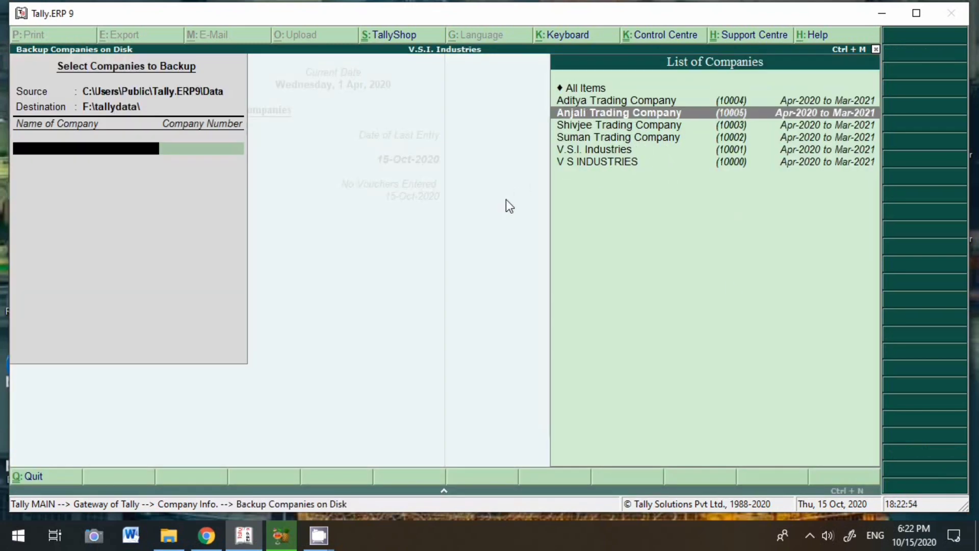
key("Return")
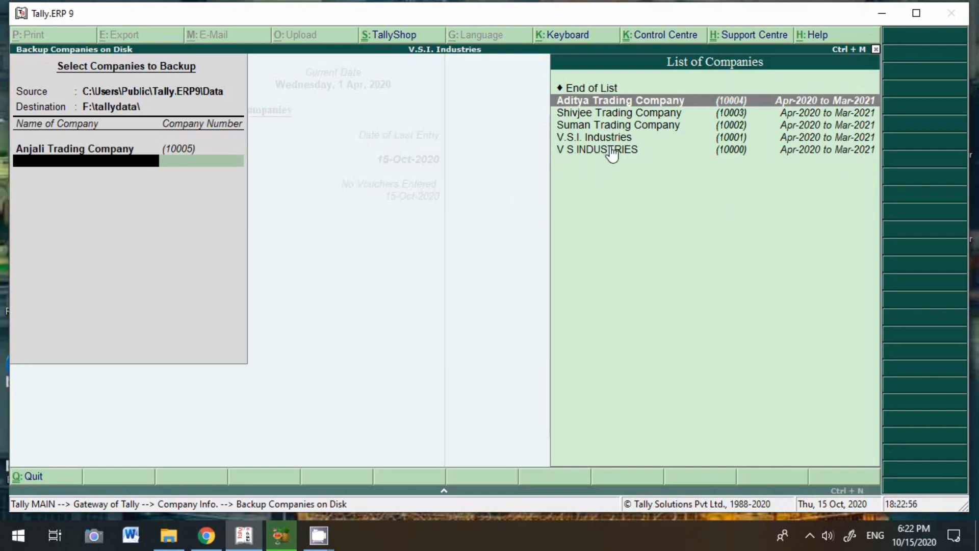
key("Down")
key("Return")
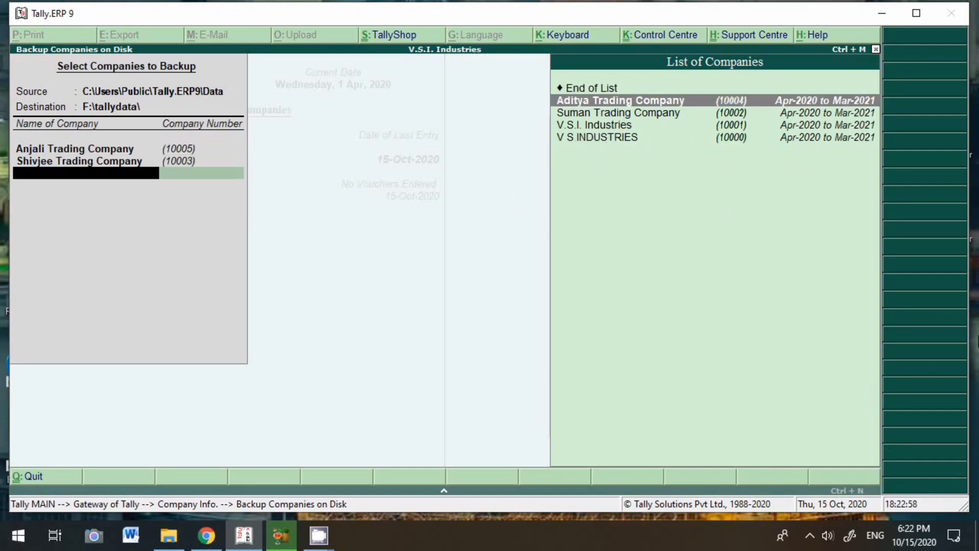
key("Down")
key("Return")
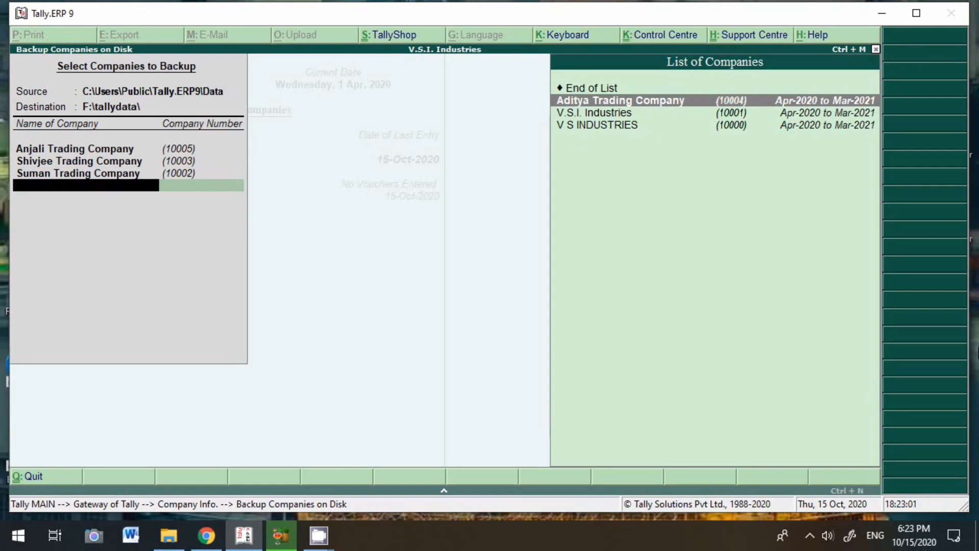
key("Down")
key("Return")
key("Return")
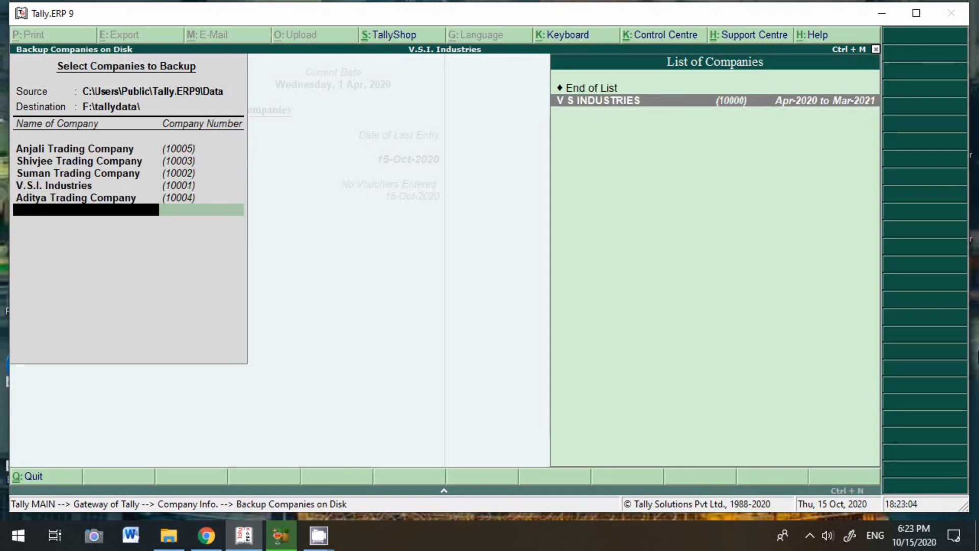
key("Return")
key("Return")
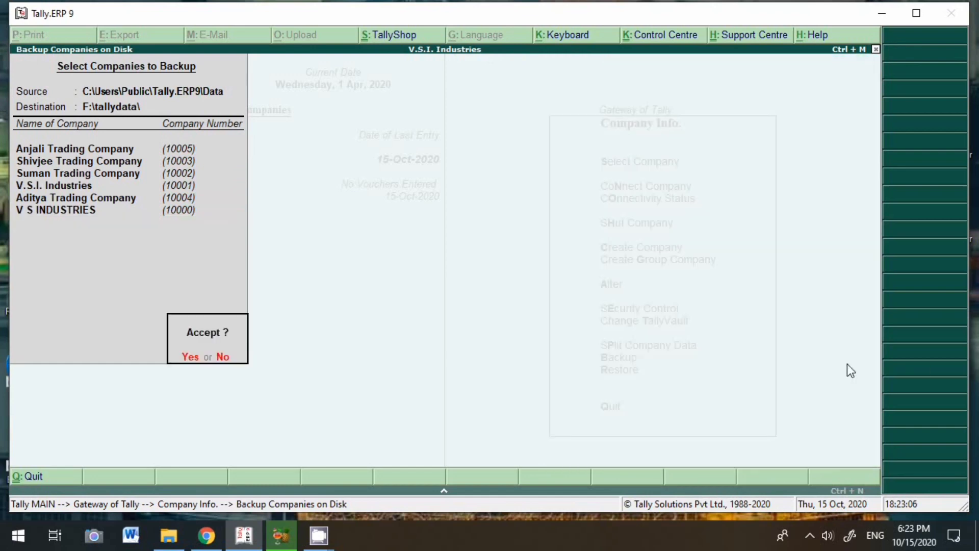
key("Return")
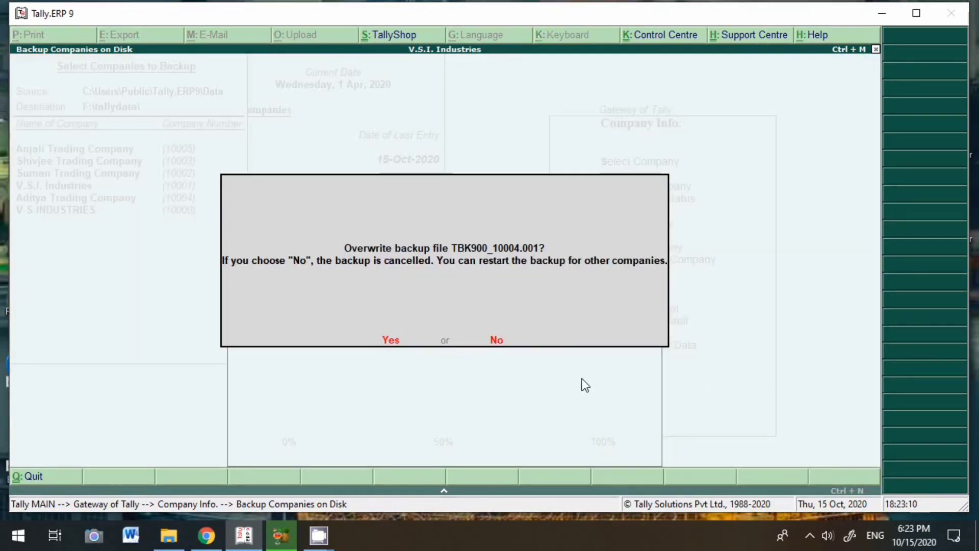
key("Return")
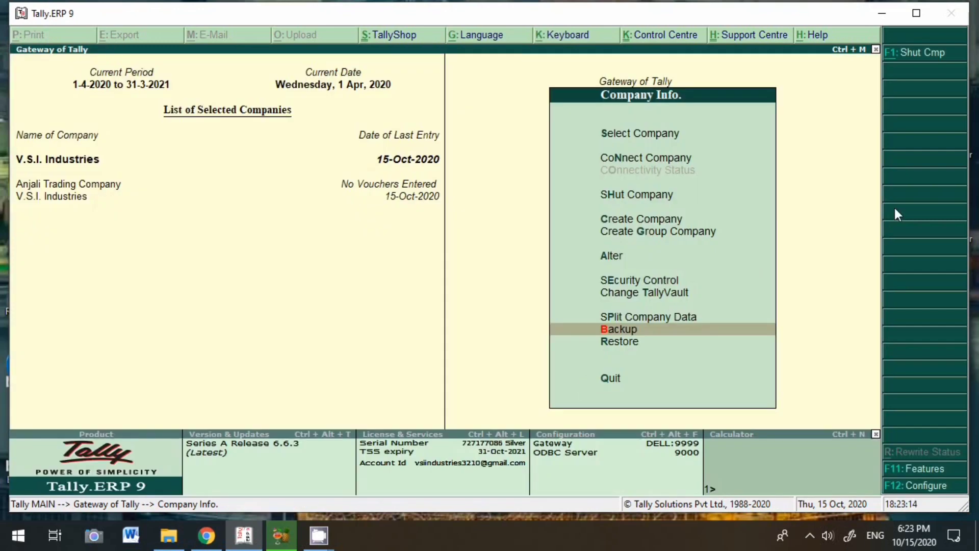
Open Restore Companies and add Aditya Trading Company to the restore list
key("Down")
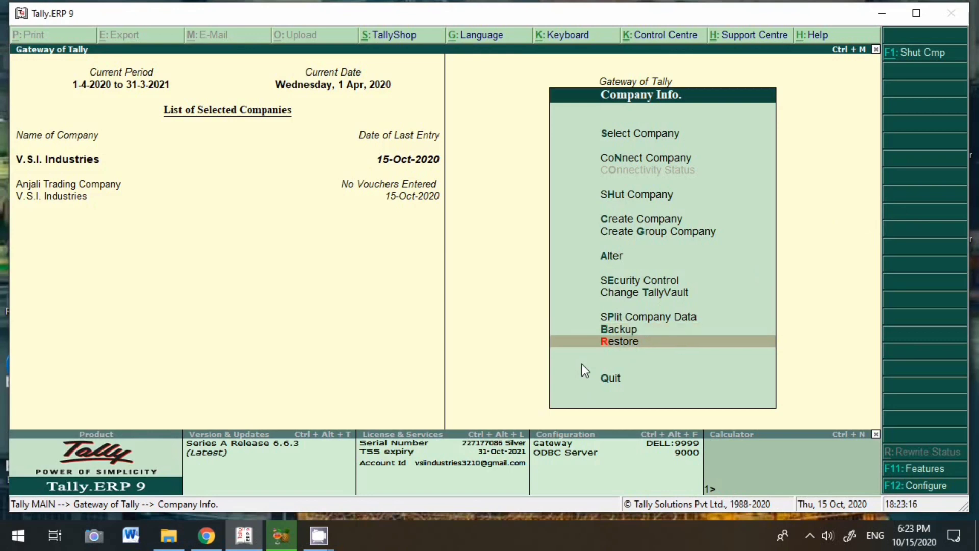
key("Return")
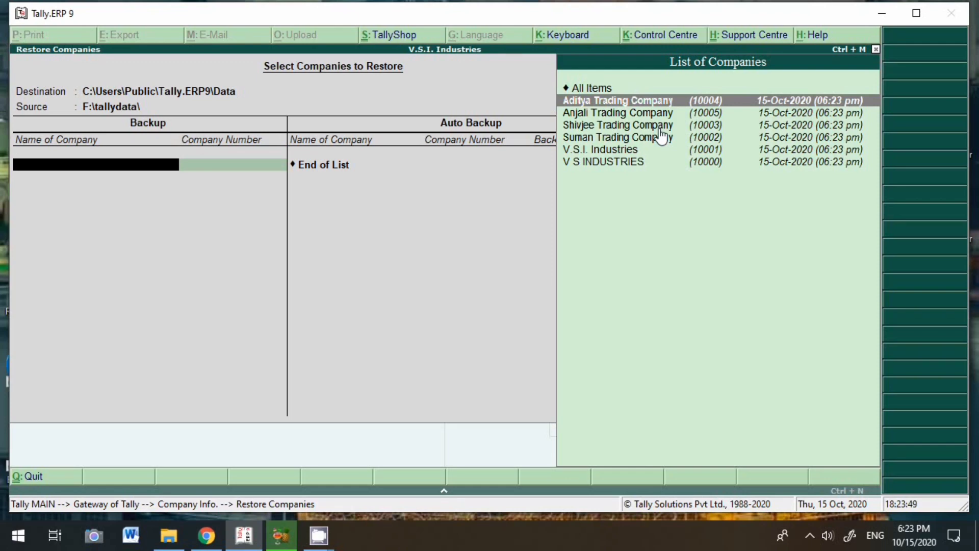
key("Return")
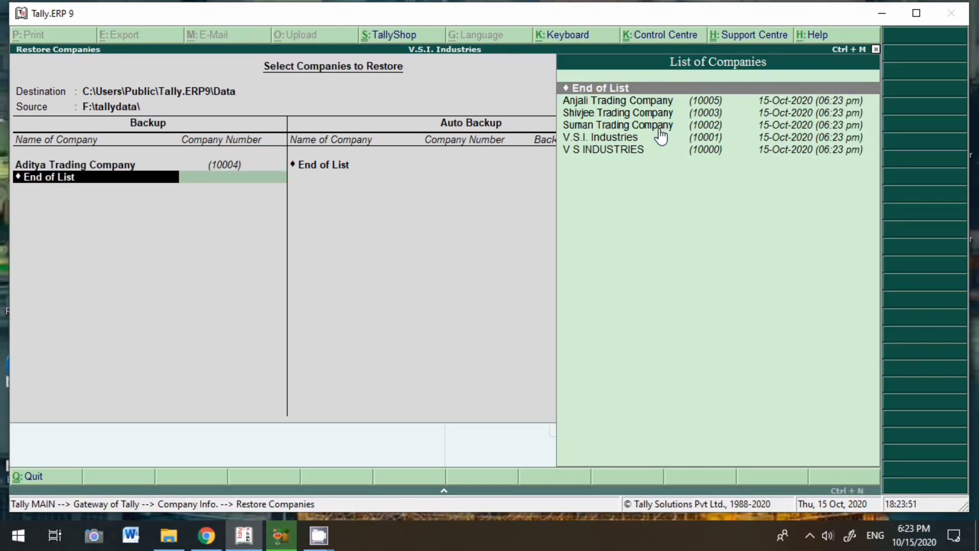
key("Return")
key("Escape")
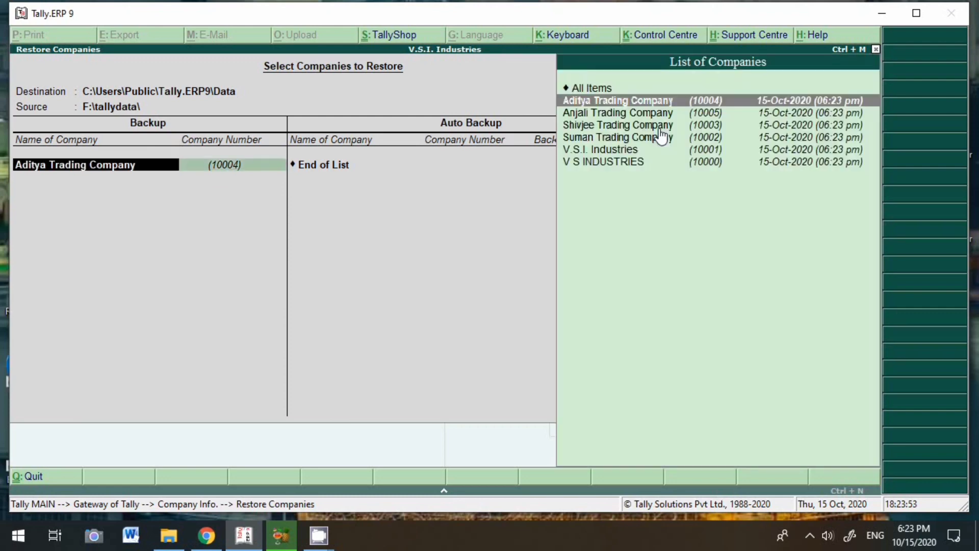
key("Return")
Add Anjali, Shivjee, Suman, V.S.I. Industries and V S INDUSTRIES, then end the list
key("Down")
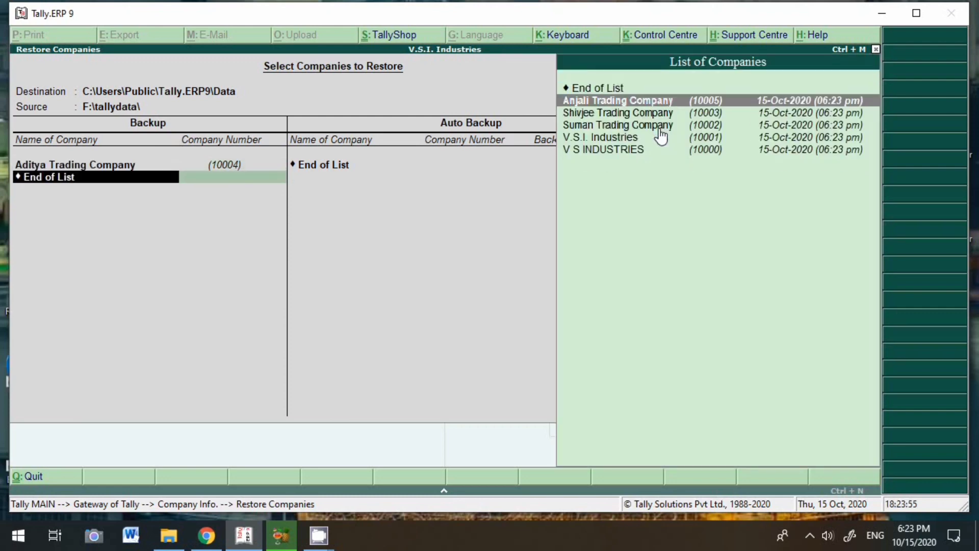
key("Return")
key("Down")
key("Return")
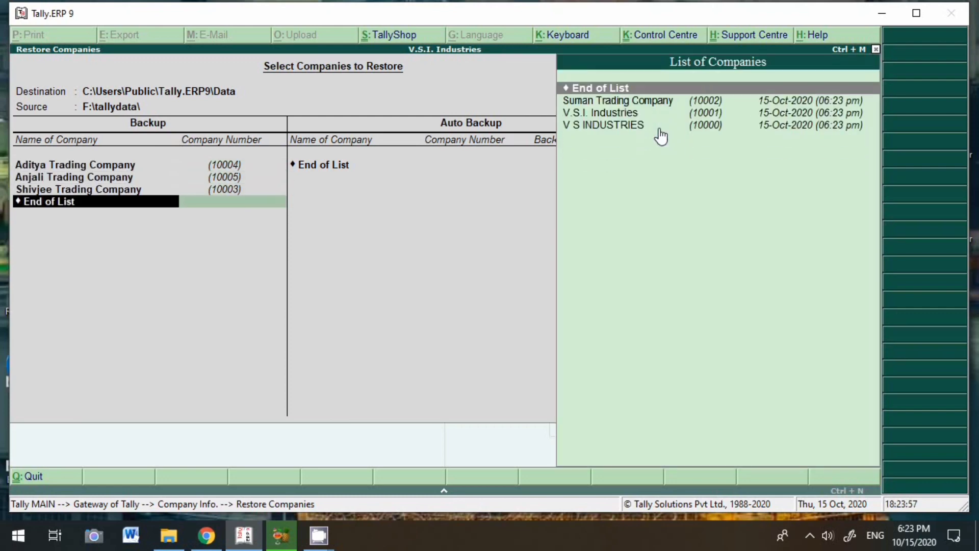
key("Down")
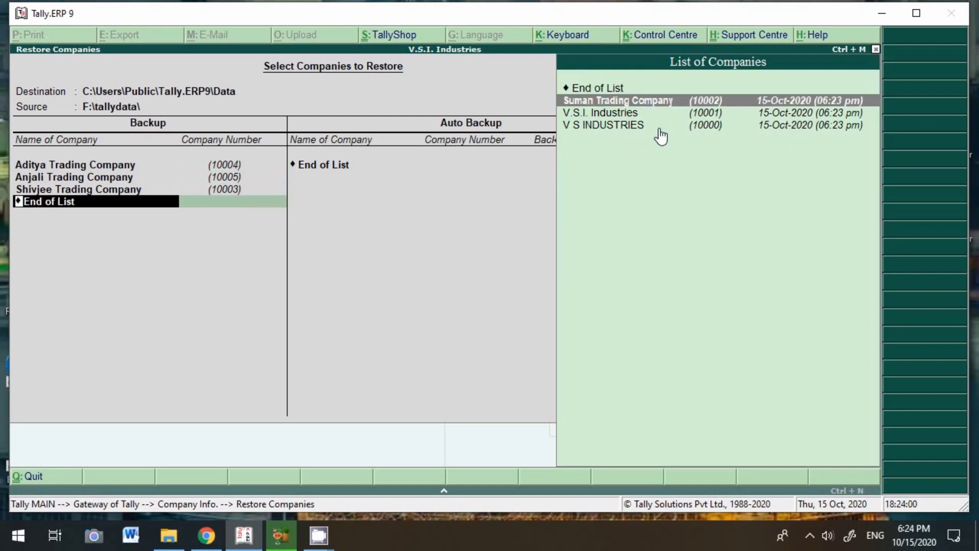
key("Return")
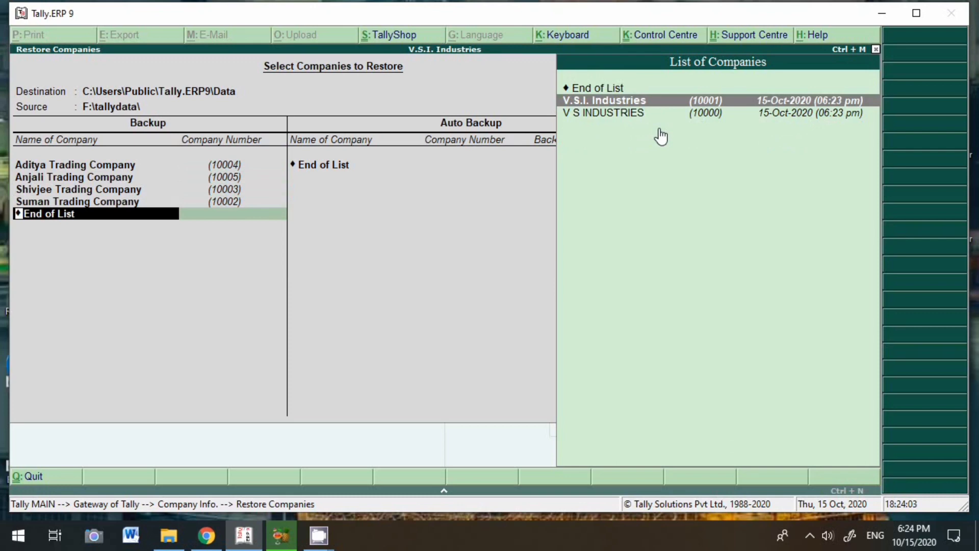
key("Return")
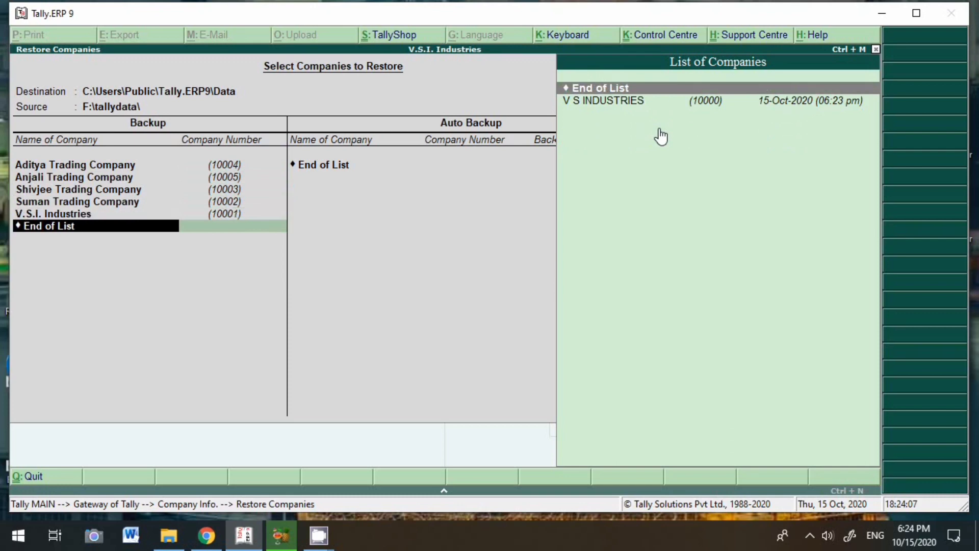
key("Down")
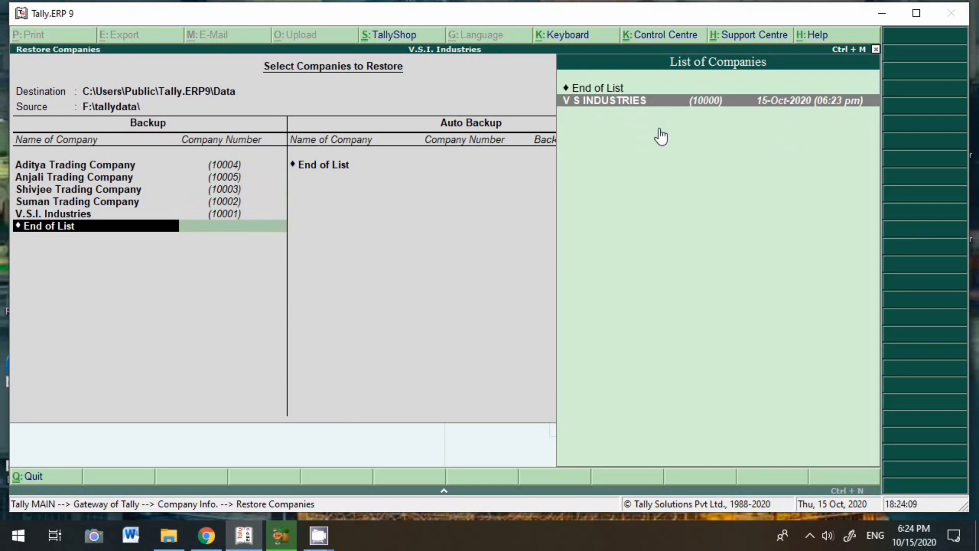
key("Return")
key("Return")
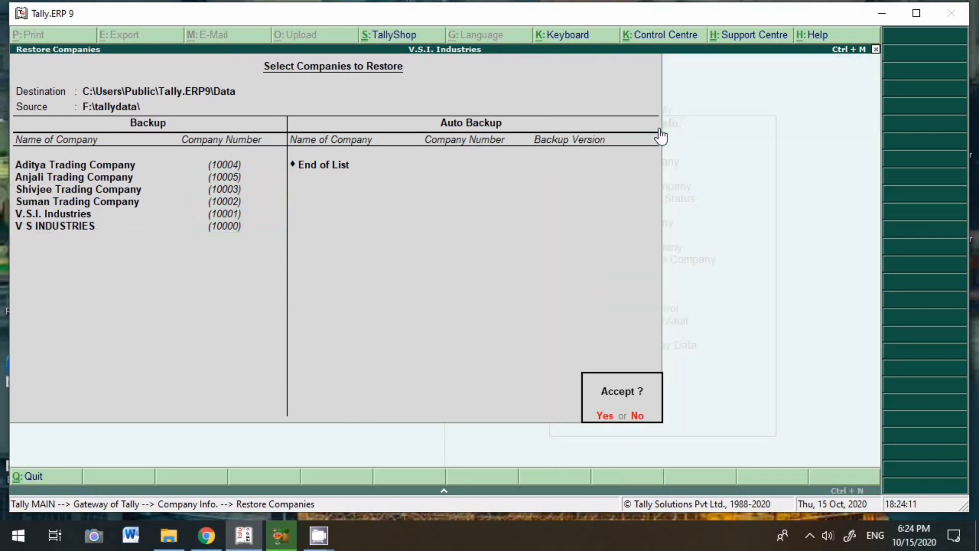
key("Return")
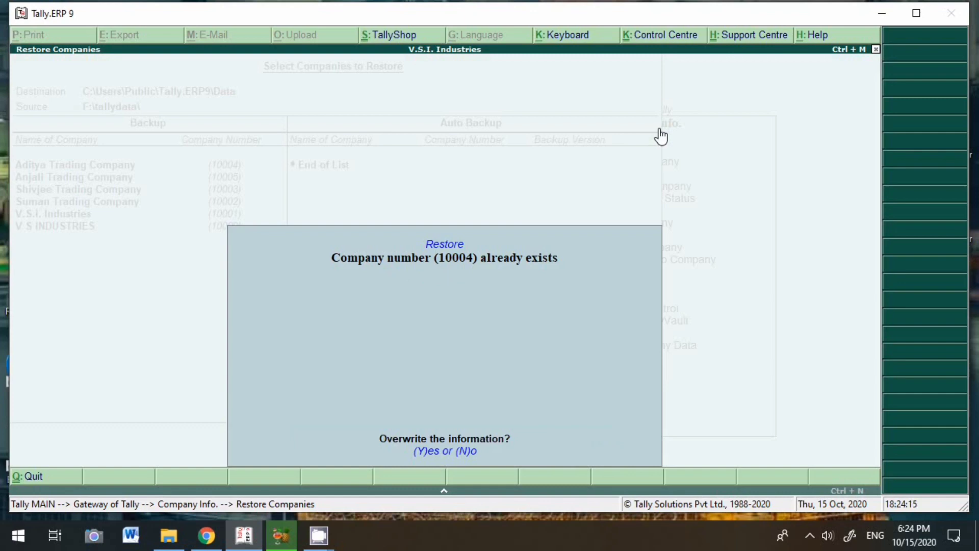
Confirm overwriting existing companies 10004, 10002 and 10001 as the restore runs
key("y")
key("y")
key("y")
key("y")
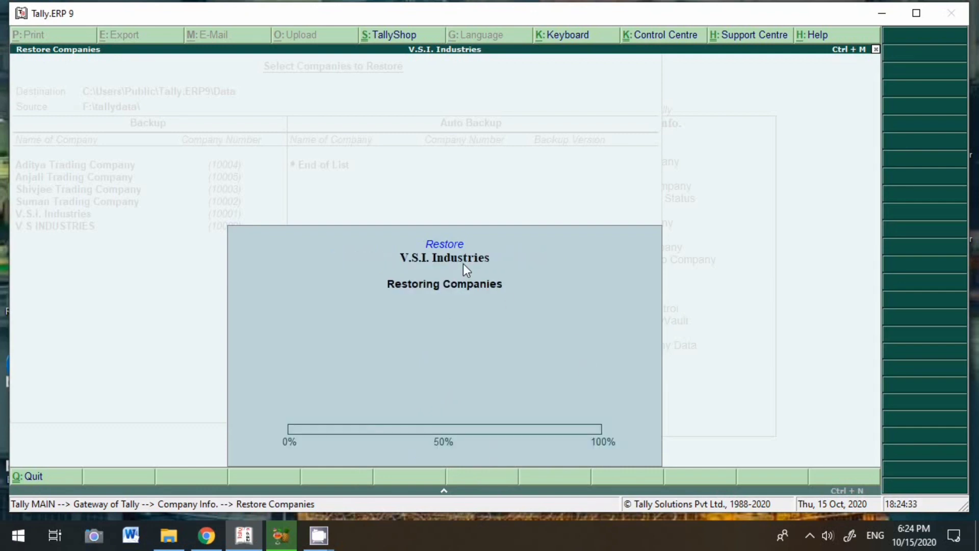
key("y")
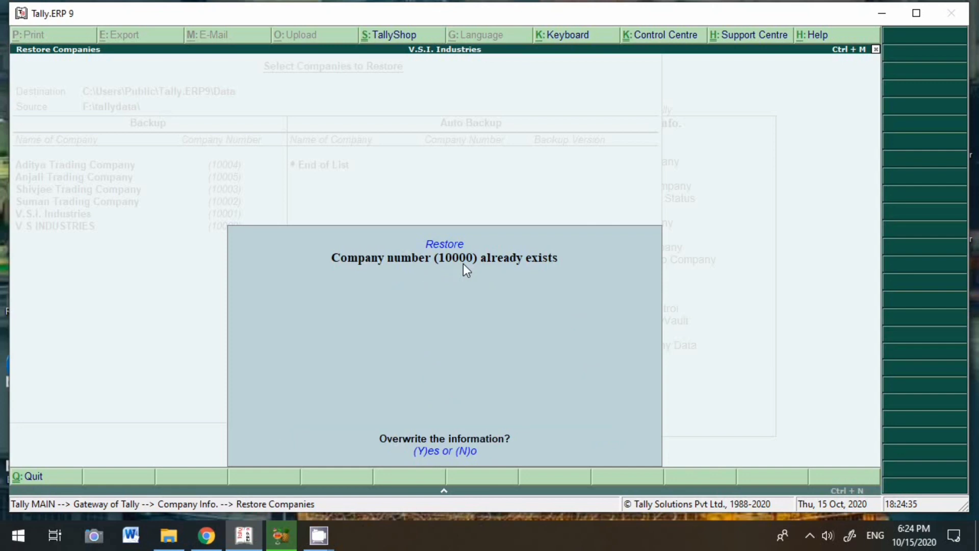
key("y")
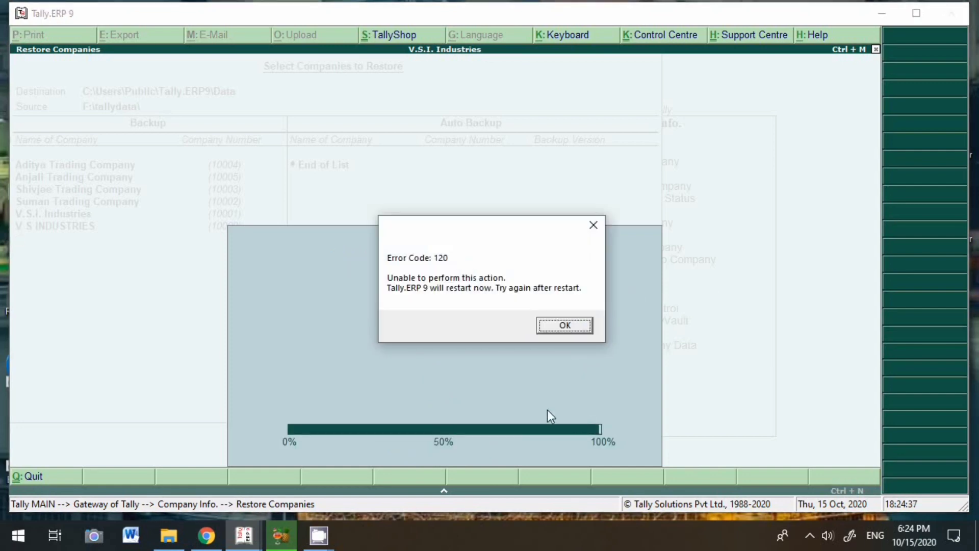